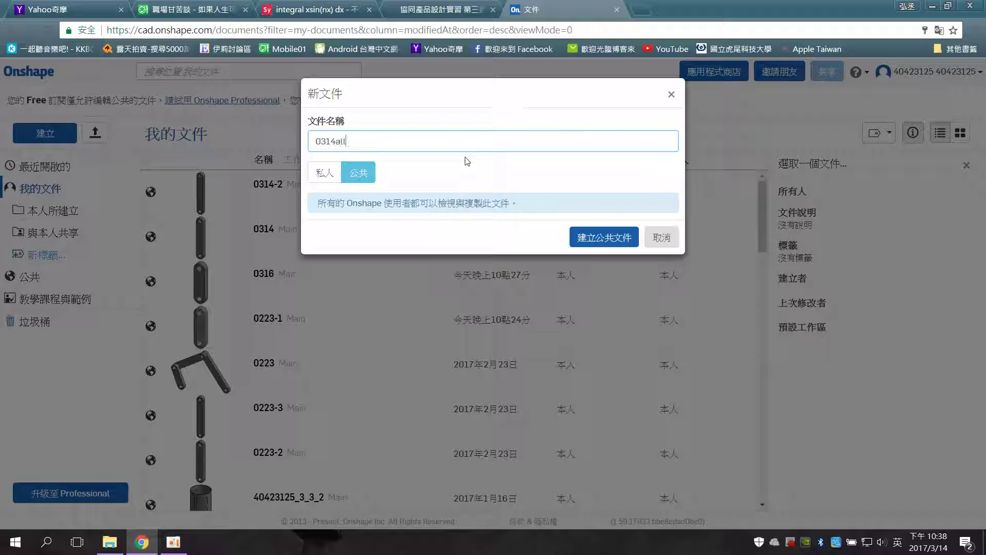
# Create the public document 0314all and open its Assembly 1.
pyautogui.click(587, 235)
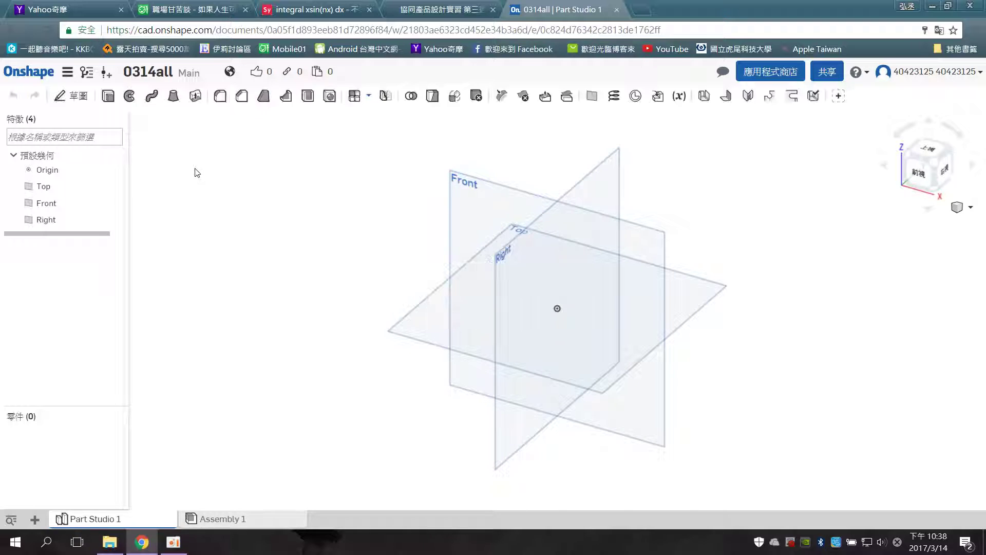
pyautogui.click(455, 192)
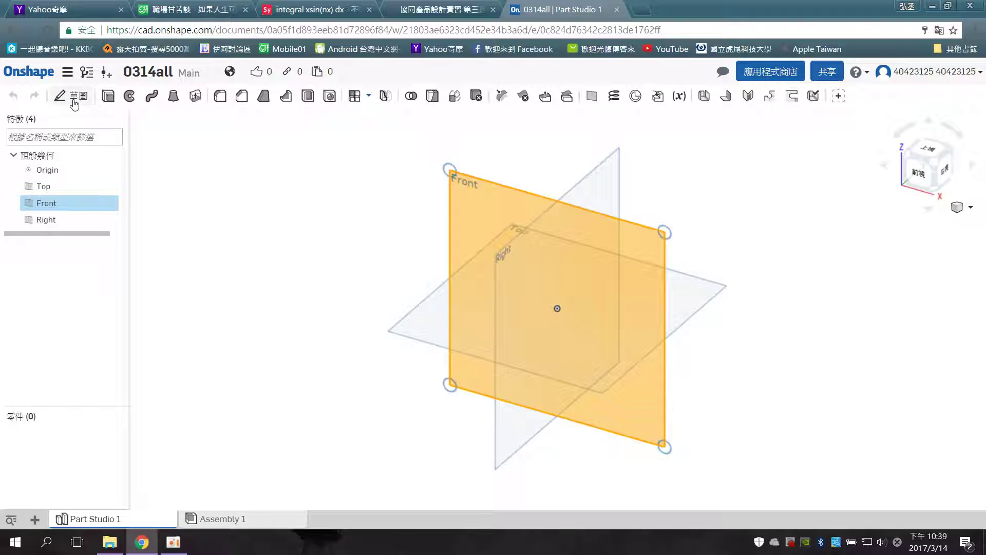
pyautogui.click(200, 520)
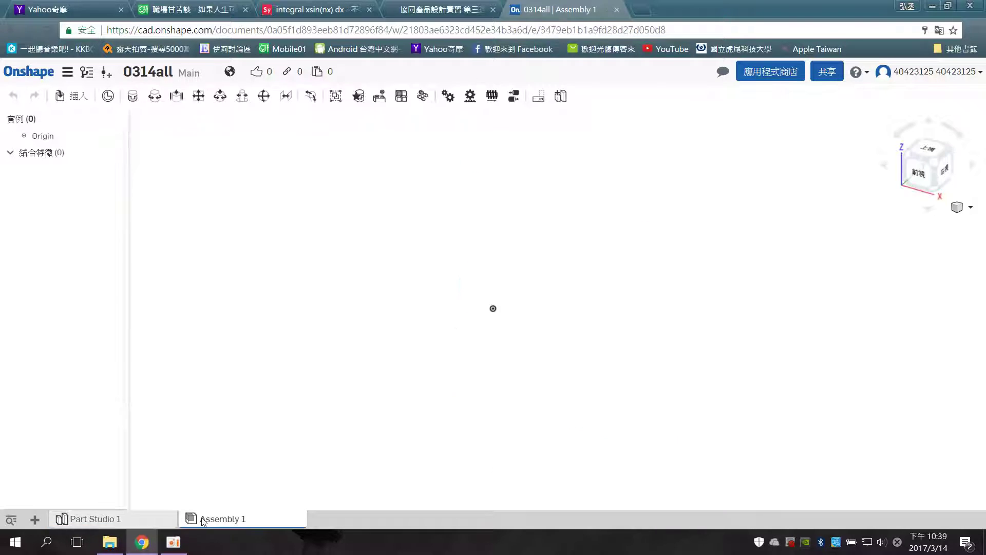
# Insert two copies of Part 1 from the document 0223-1 into the assembly.
pyautogui.click(69, 98)
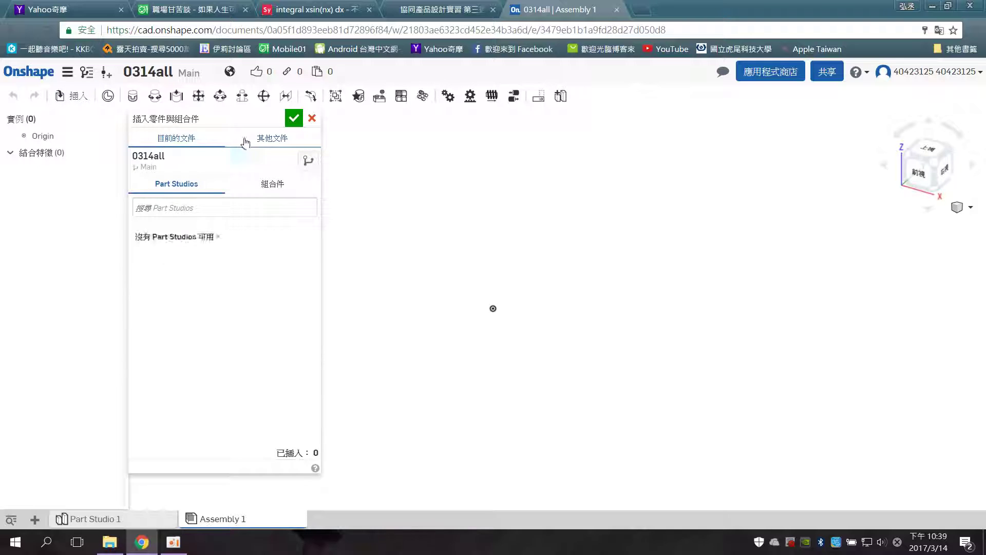
pyautogui.click(249, 141)
pyautogui.click(134, 213)
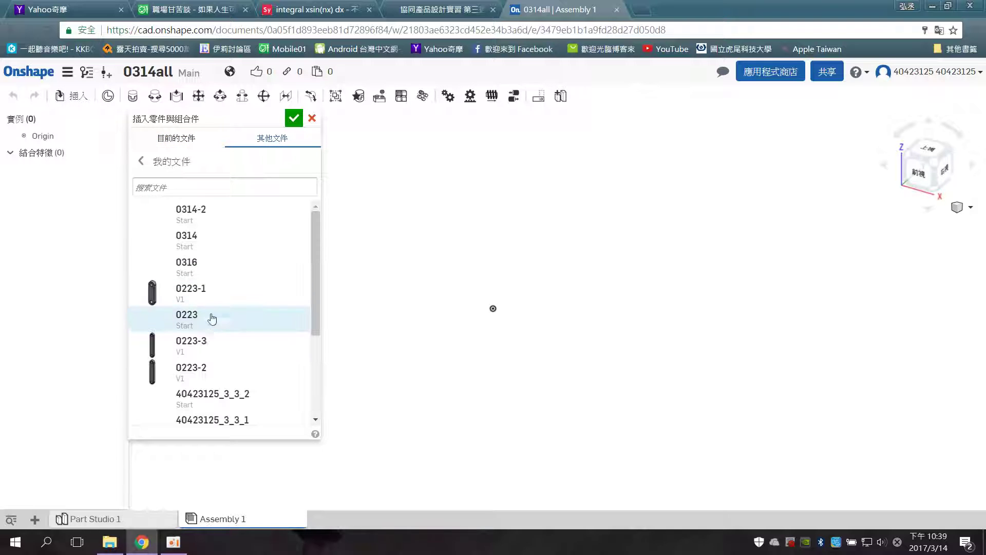
pyautogui.click(198, 297)
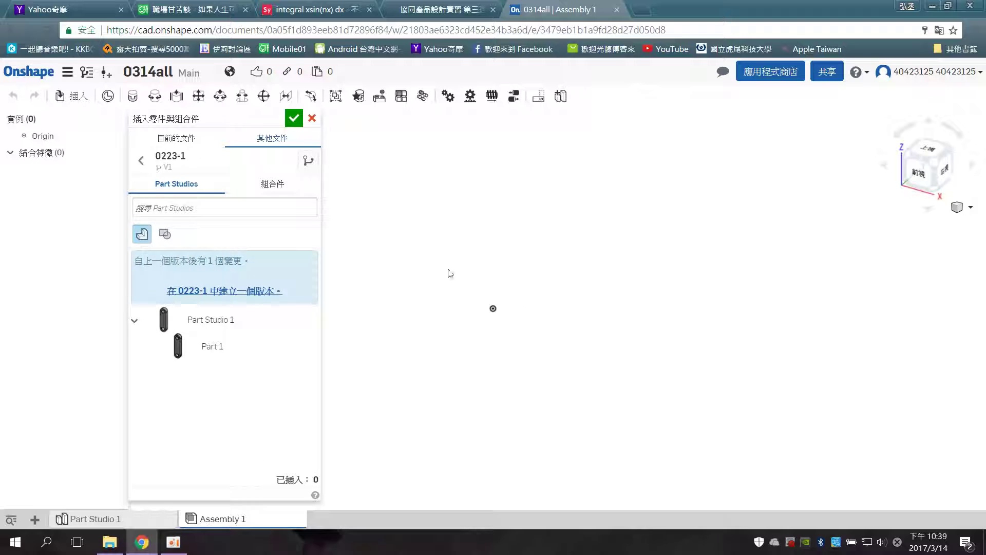
pyautogui.click(229, 346)
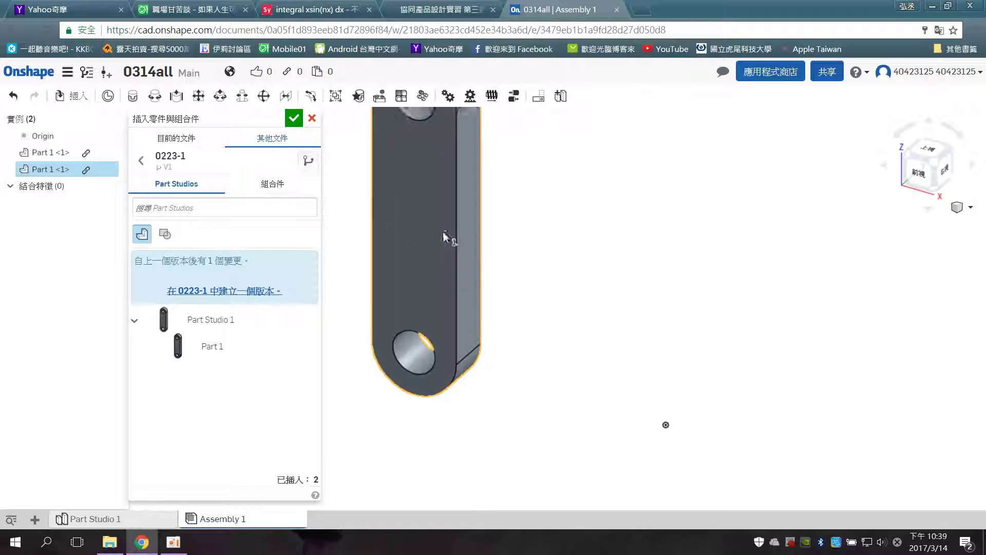
pyautogui.click(539, 238)
pyautogui.click(312, 119)
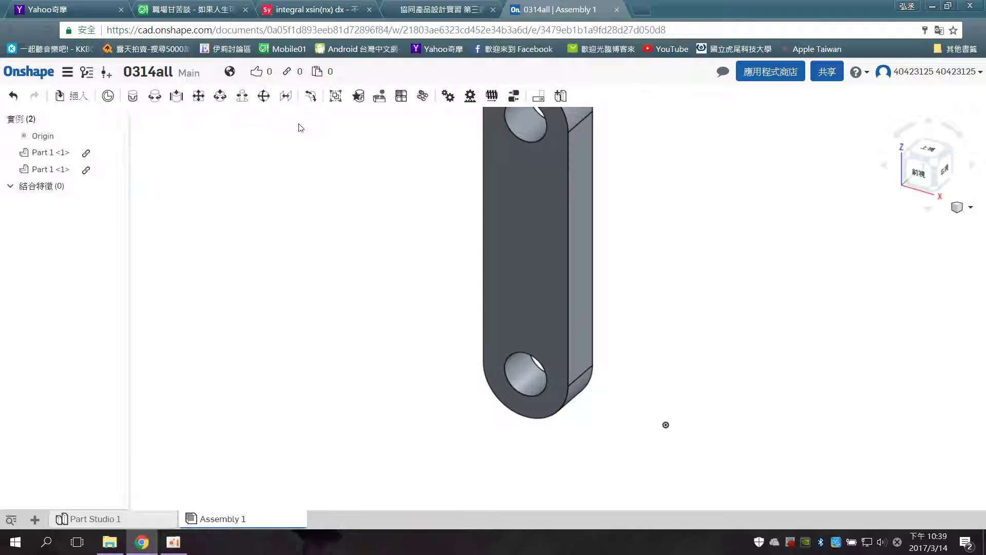
pyautogui.scroll(-5, 601, 269)
pyautogui.hotkey('alt', 'Left')
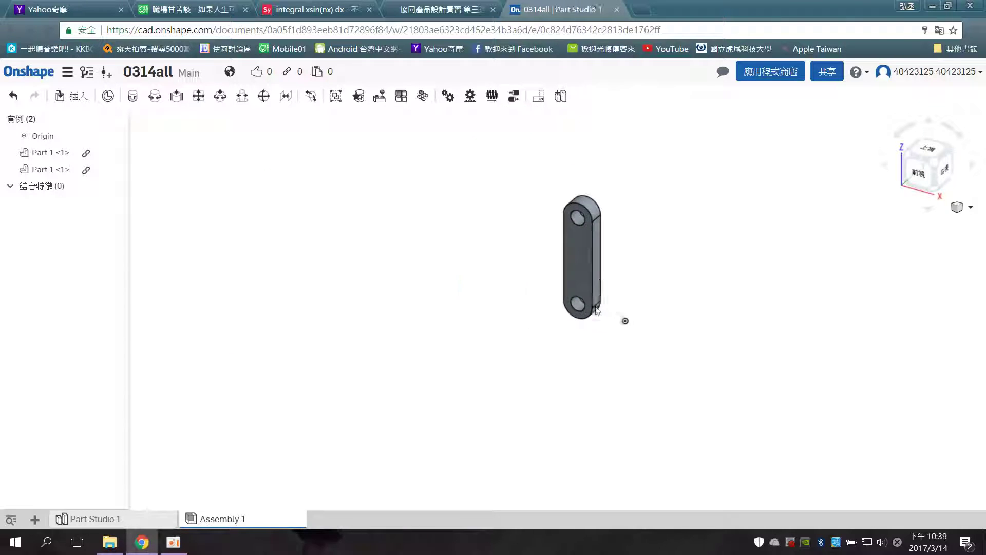
pyautogui.click(207, 520)
pyautogui.scroll(3, 579, 316)
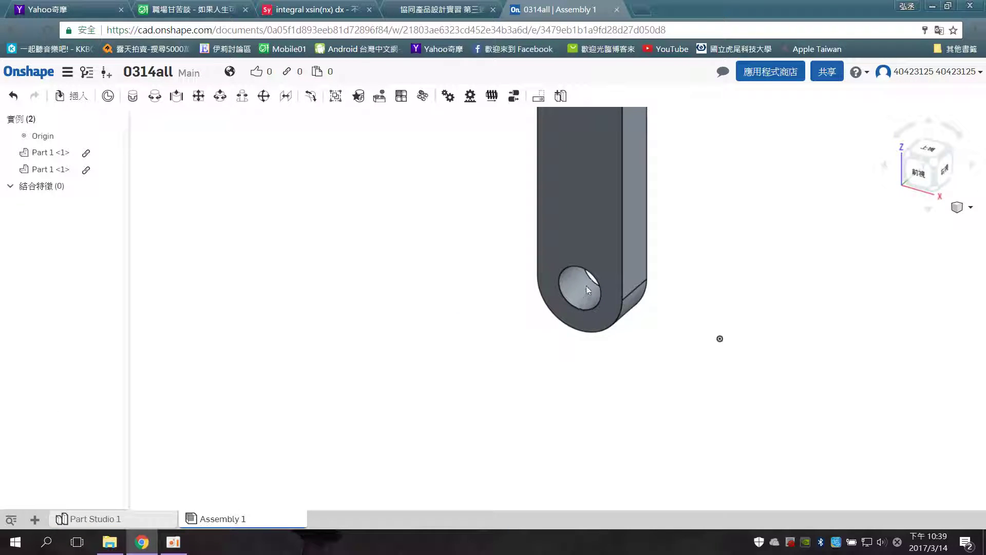
pyautogui.click(596, 251)
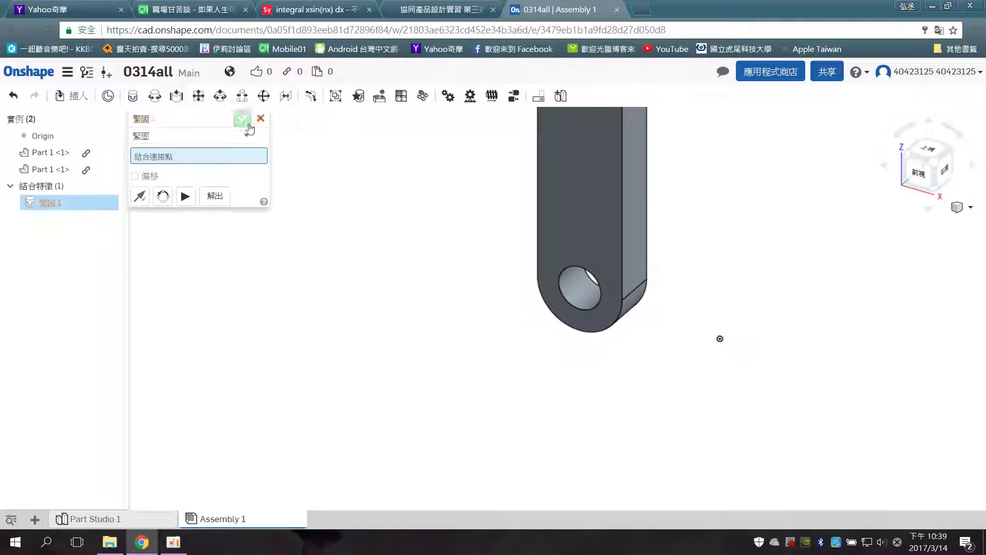
pyautogui.click(566, 297)
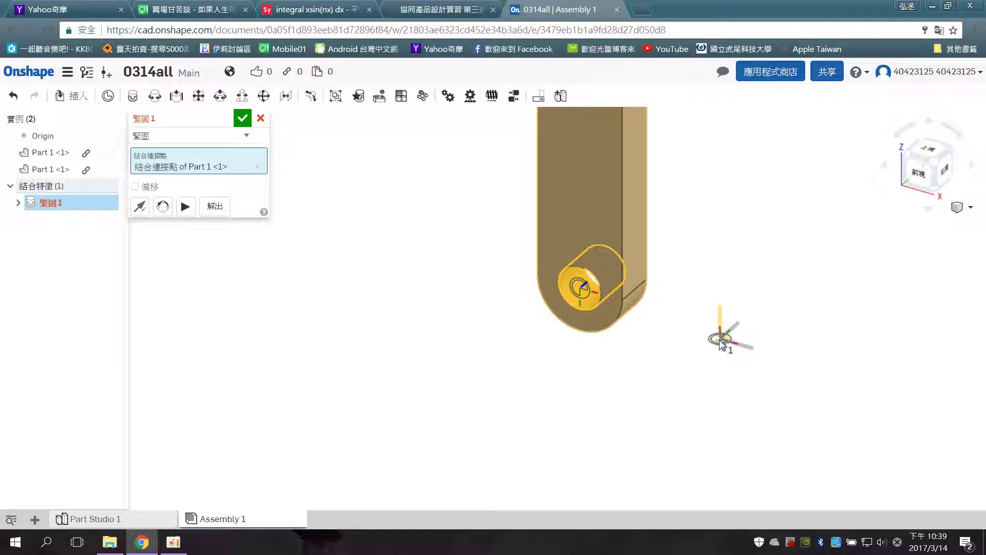
pyautogui.click(719, 340)
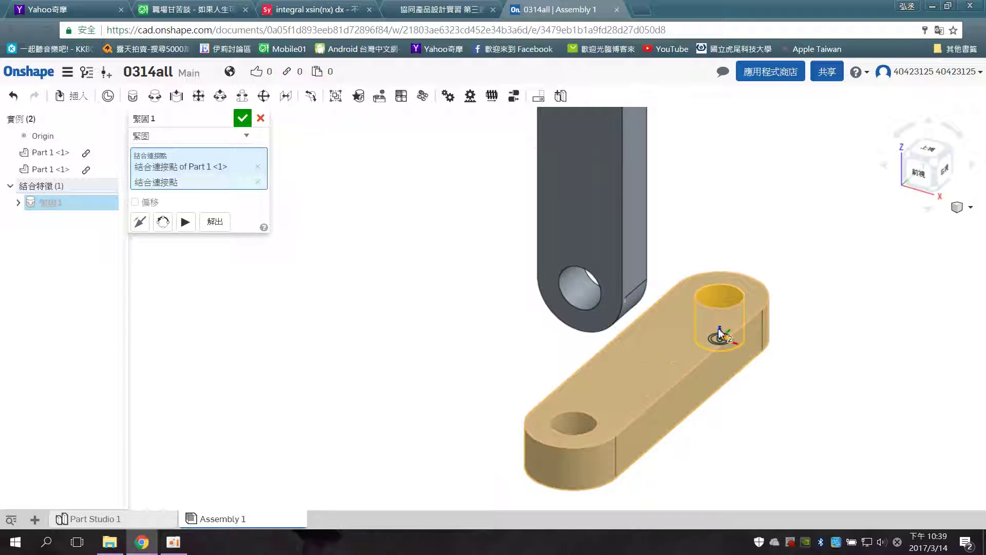
pyautogui.click(719, 331)
pyautogui.click(718, 331)
pyautogui.scroll(-5, 483, 195)
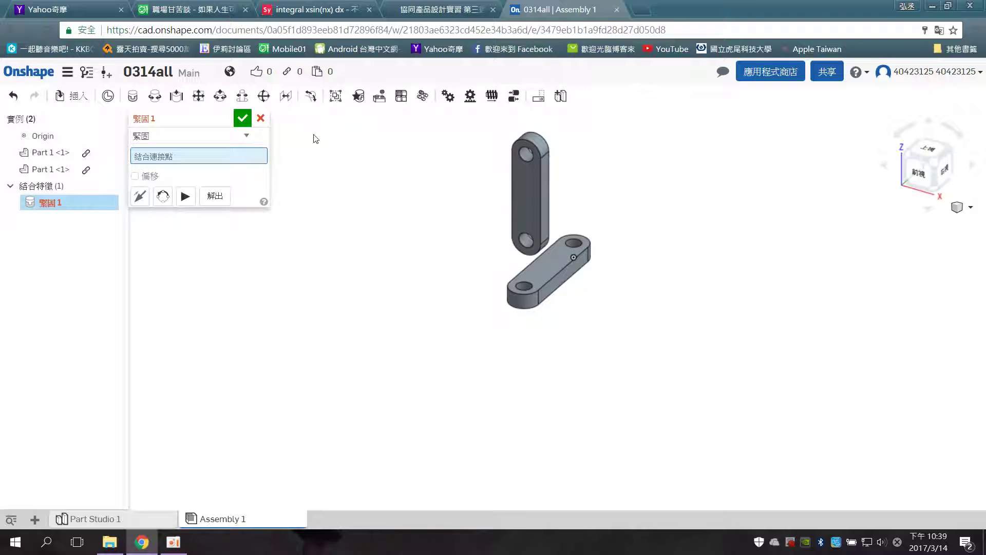
pyautogui.click(261, 119)
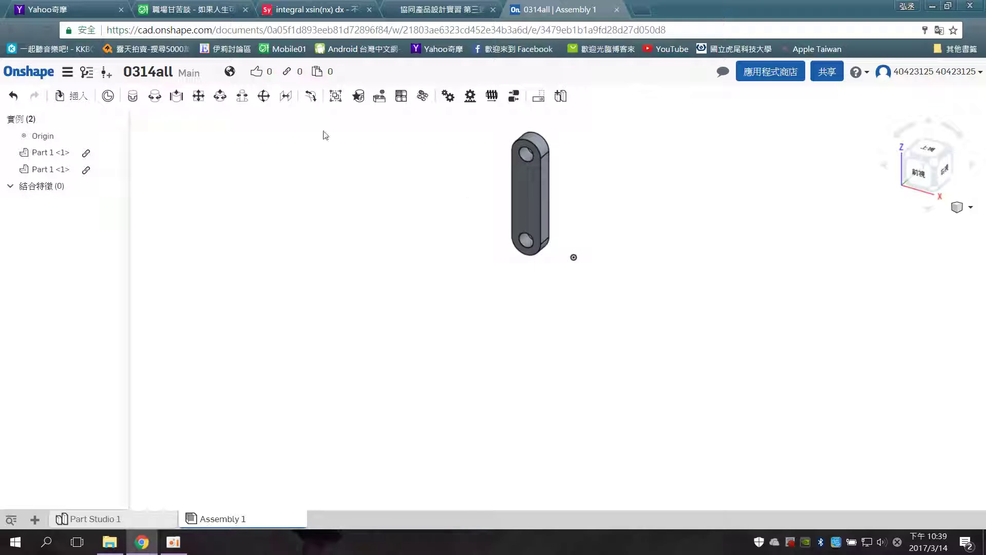
# Fasten the lower hole of one link copy to the assembly origin with a Fastened mate.
pyautogui.click(529, 239)
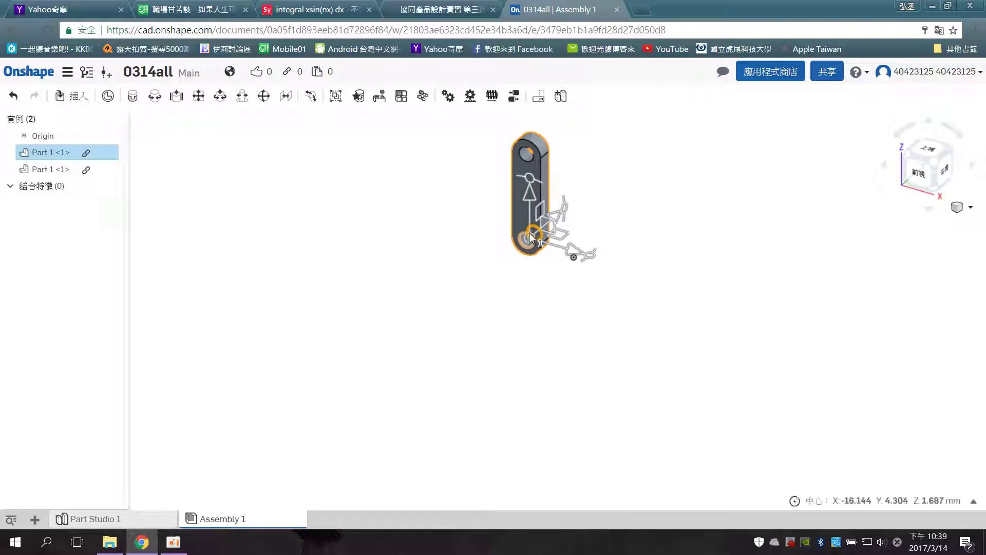
pyautogui.click(548, 301)
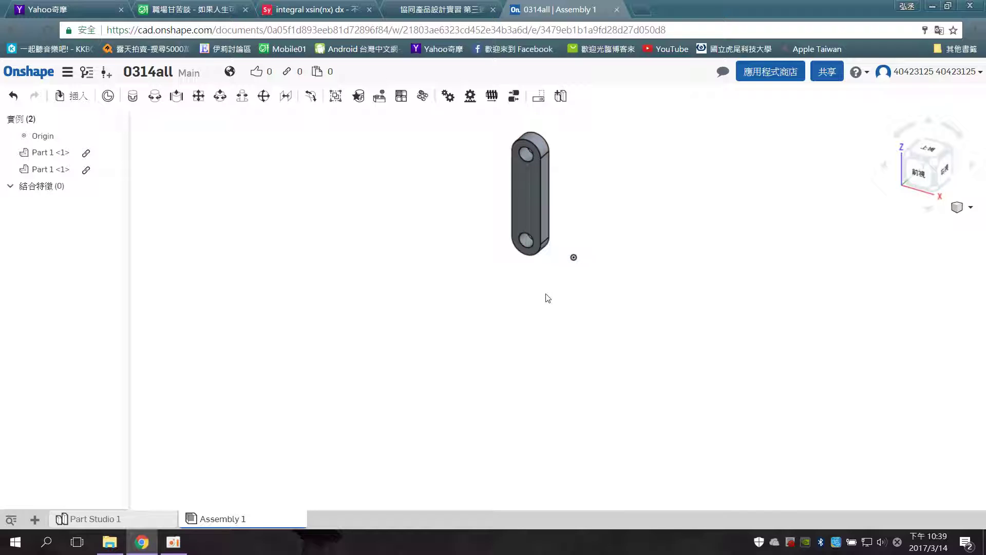
pyautogui.scroll(3, 536, 278)
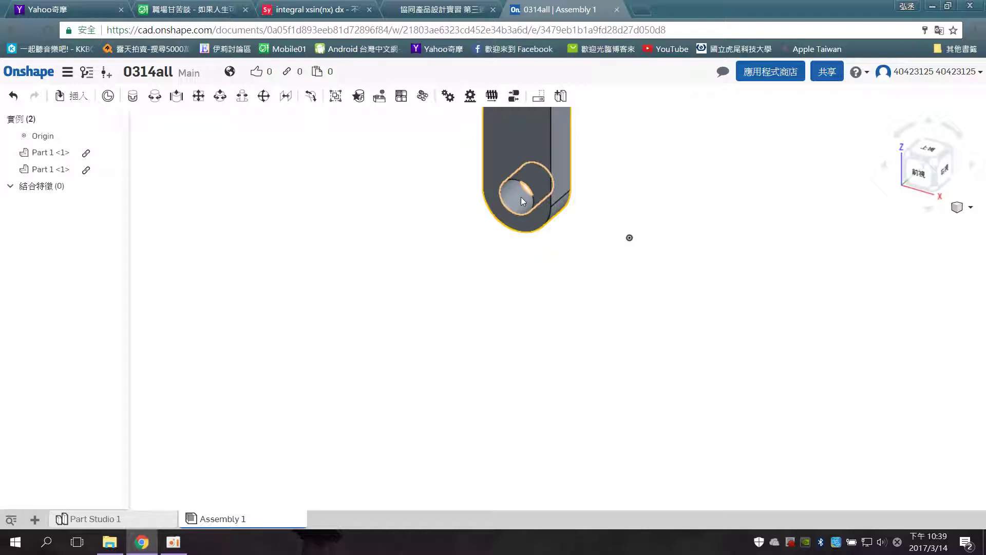
pyautogui.click(514, 135)
pyautogui.click(633, 239)
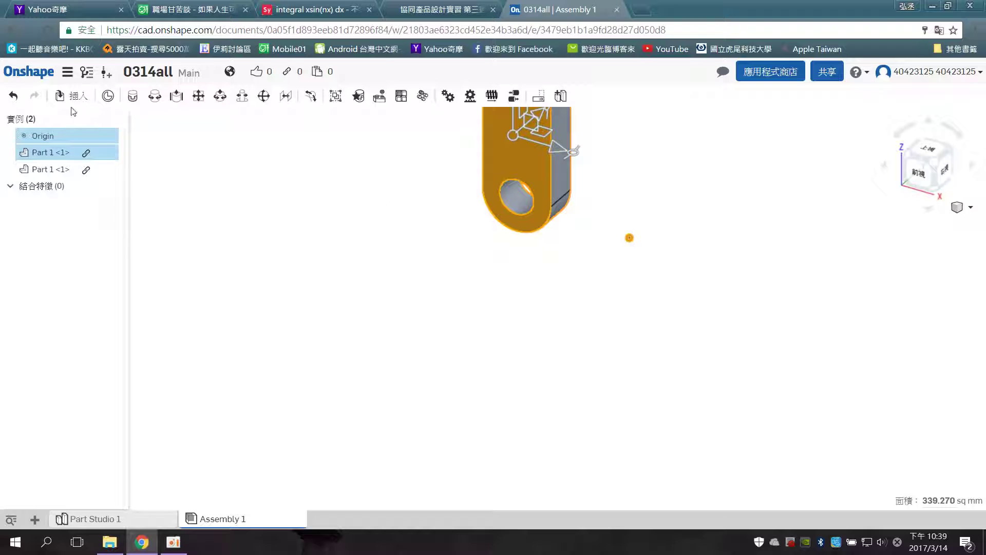
pyautogui.click(133, 97)
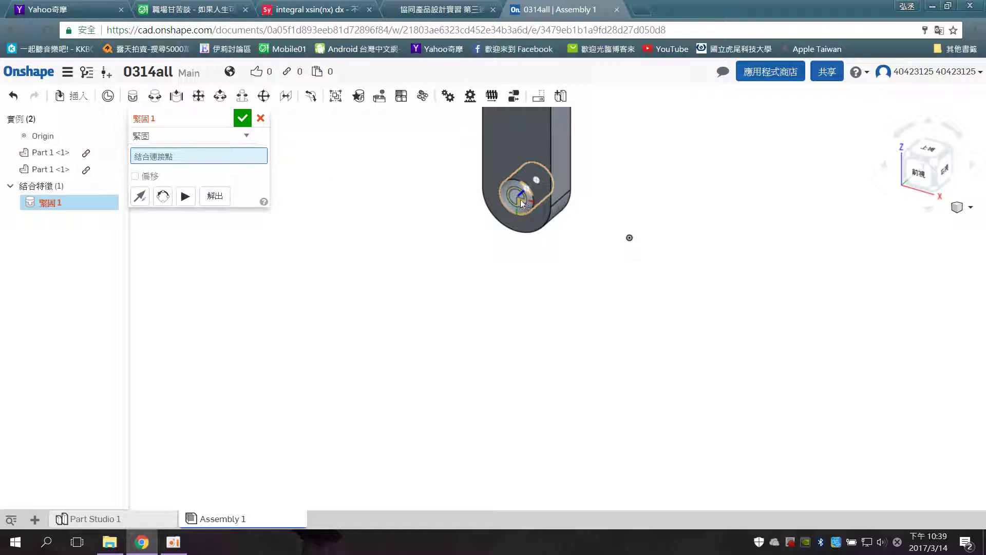
pyautogui.click(518, 198)
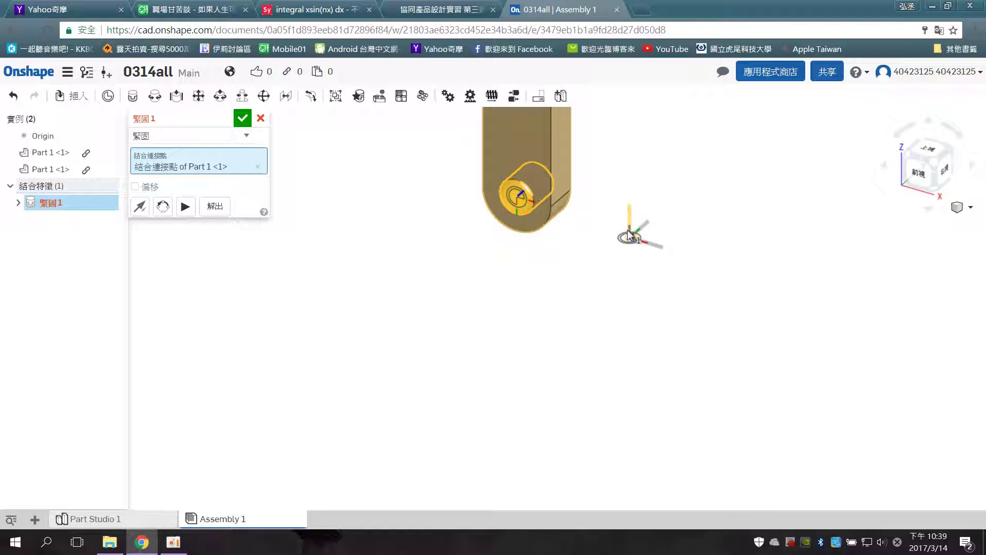
pyautogui.click(628, 225)
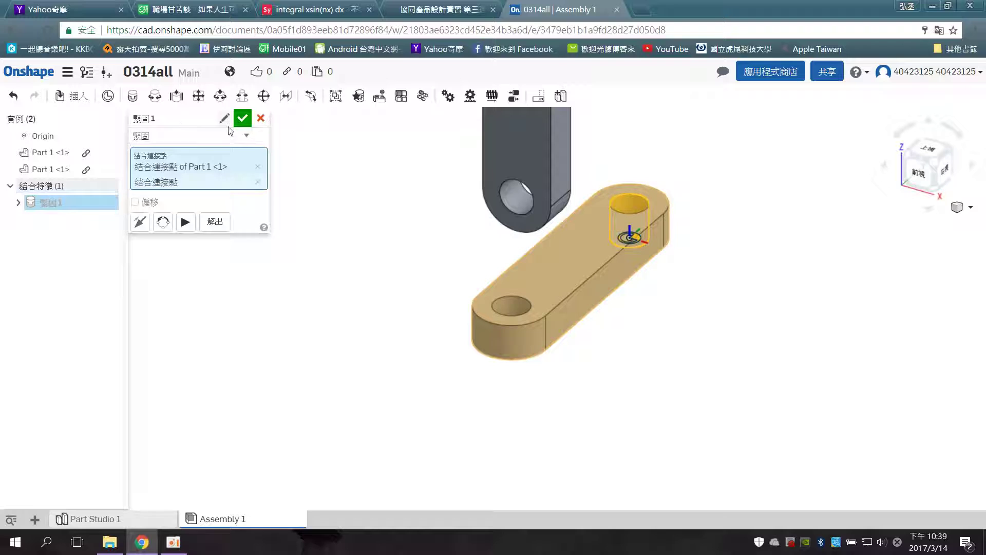
pyautogui.click(245, 120)
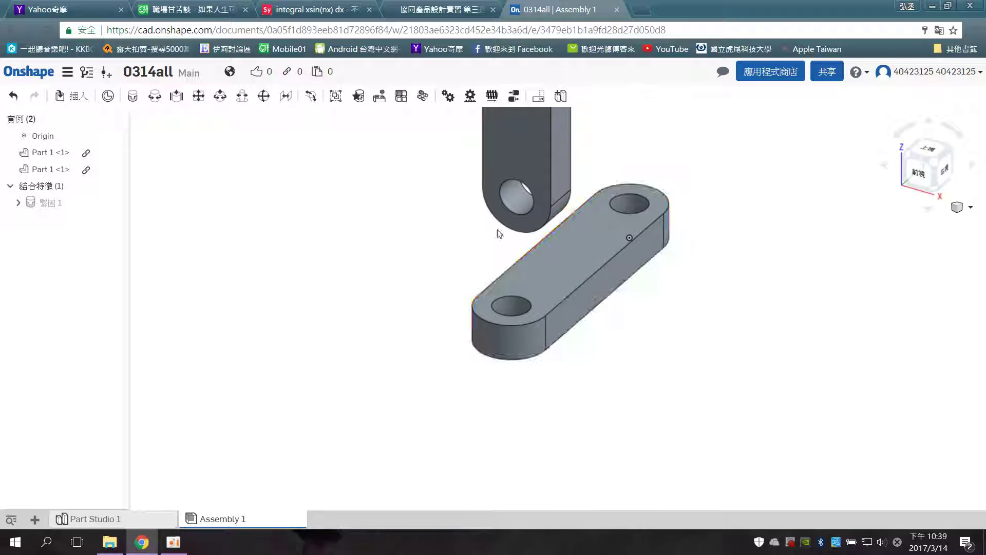
# Delete the link copy that is fastened to the origin.
pyautogui.click(617, 255)
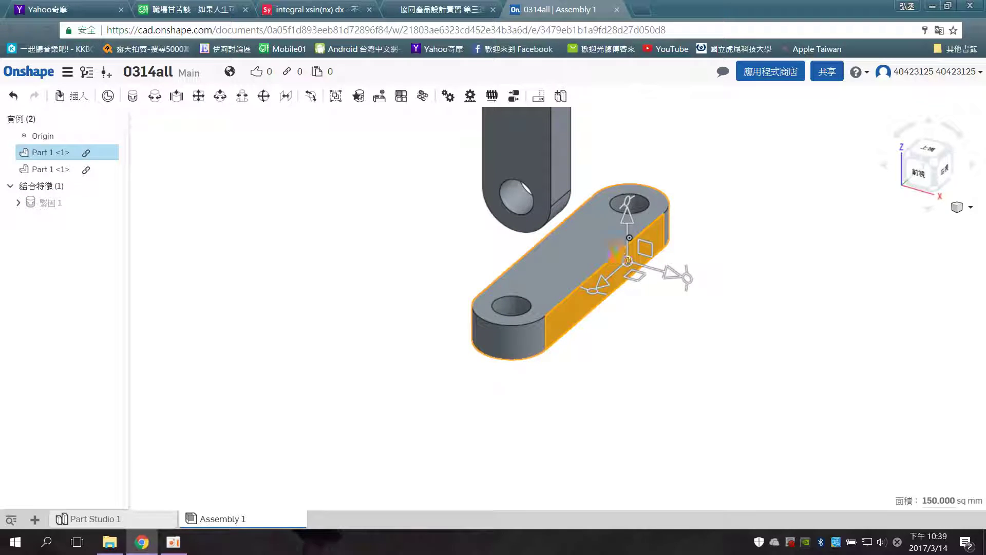
pyautogui.press('Delete')
pyautogui.scroll(-3, 476, 298)
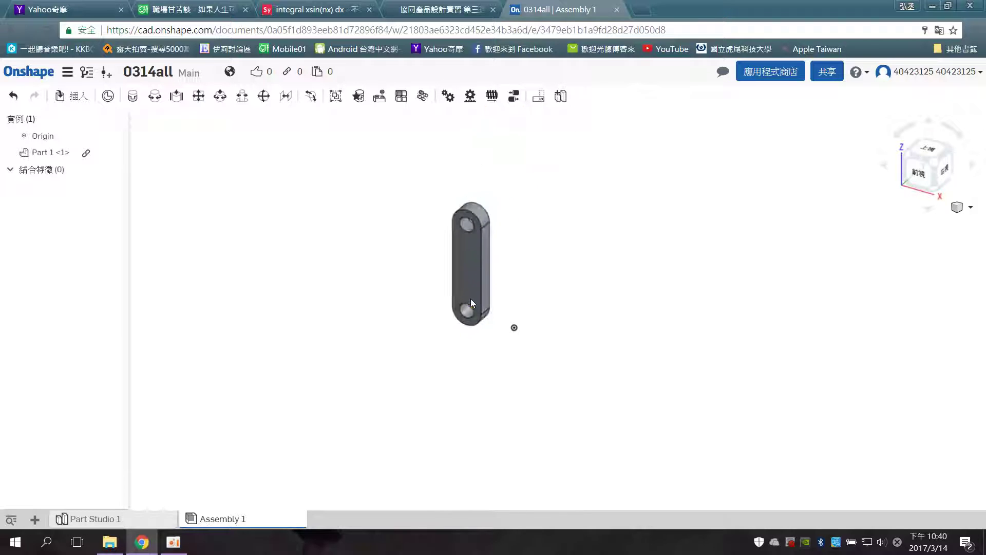
# Insert two copies of Part 1 from the document 0223-2 beside the short link.
pyautogui.scroll(3, 471, 268)
pyautogui.moveTo(527, 237); pyautogui.dragTo(547, 233, button='right')
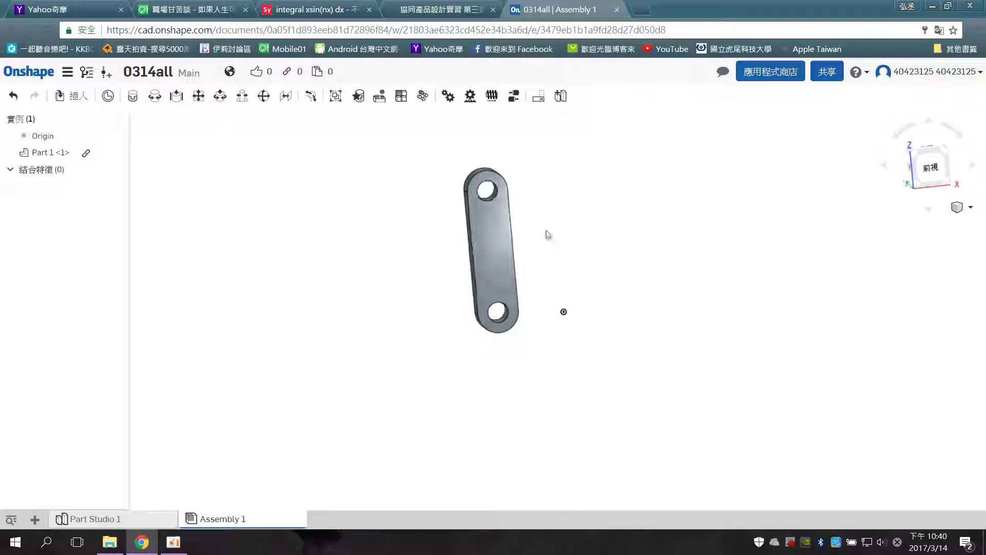
pyautogui.click(70, 94)
pyautogui.click(272, 138)
pyautogui.click(167, 189)
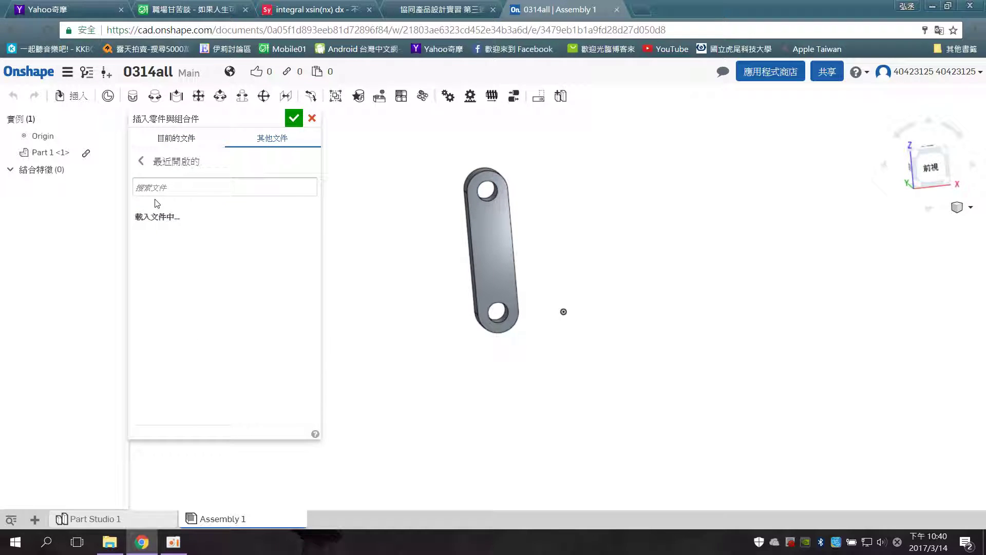
pyautogui.click(205, 247)
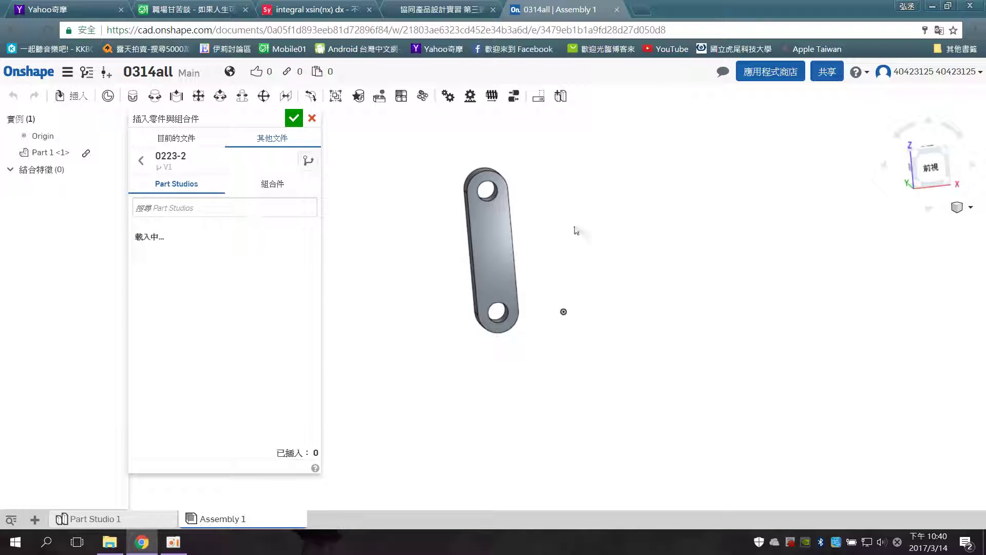
pyautogui.click(205, 287)
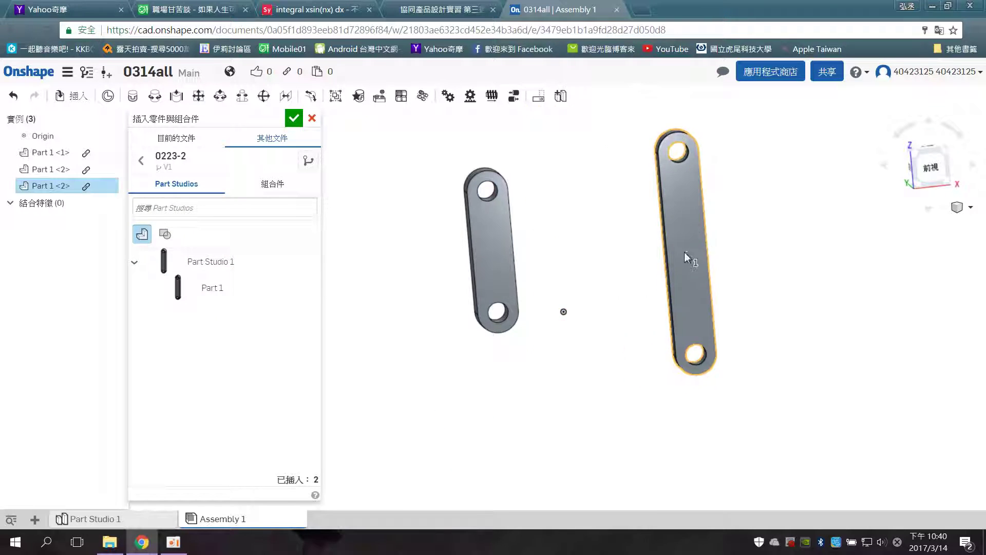
pyautogui.click(686, 249)
pyautogui.click(295, 119)
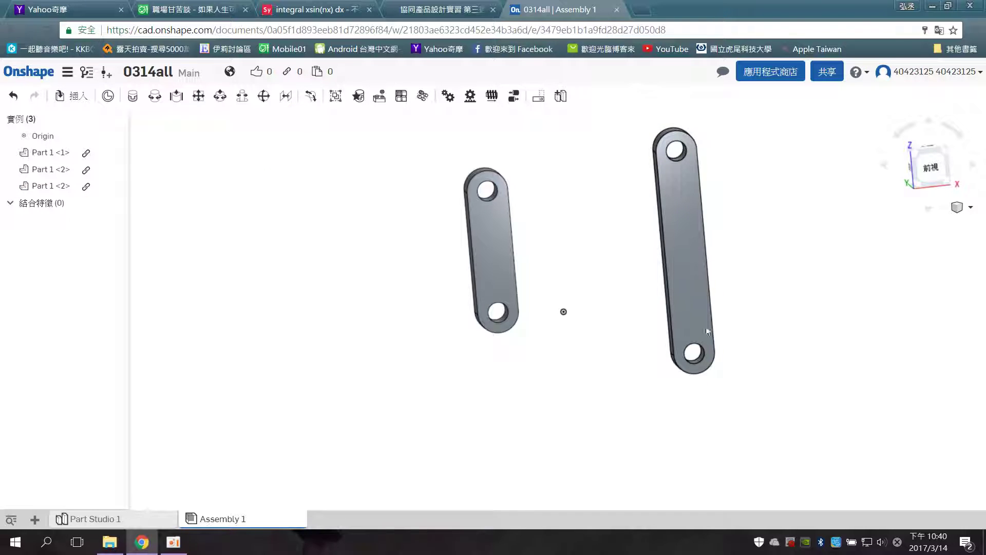
# Turn one long link nearly horizontal next to the short link's lower hole and delete the other, upright long link.
pyautogui.click(681, 303)
pyautogui.moveTo(651, 245); pyautogui.dragTo(591, 333)
pyautogui.click(629, 369)
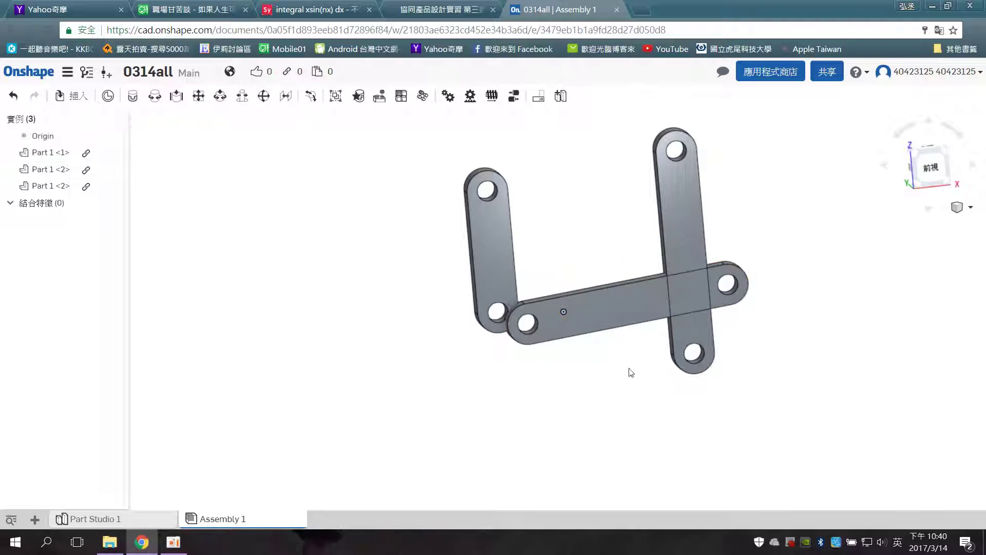
pyautogui.click(702, 231)
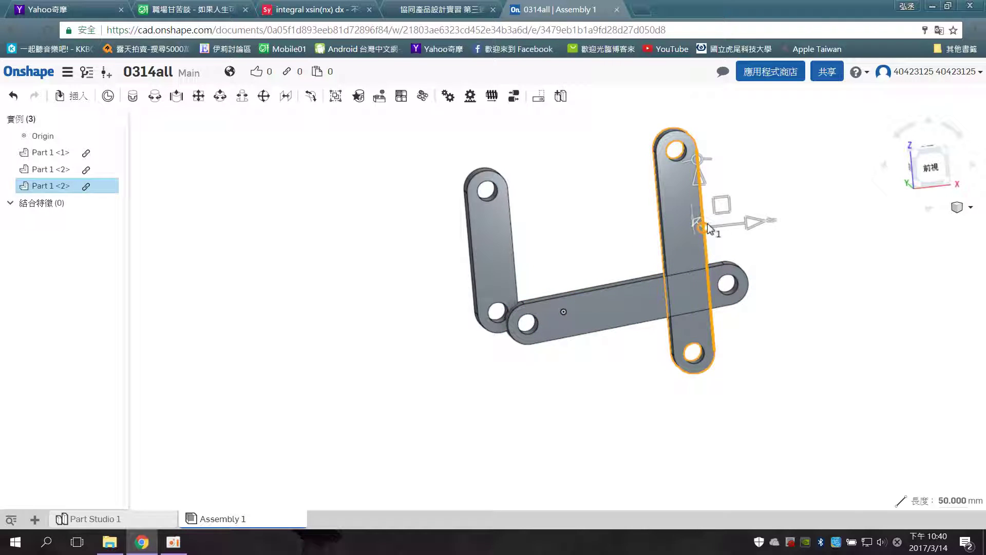
pyautogui.press('Delete')
# Move the nearly horizontal long link up so its near hole sits beside the short link's upper hole.
pyautogui.click(598, 308)
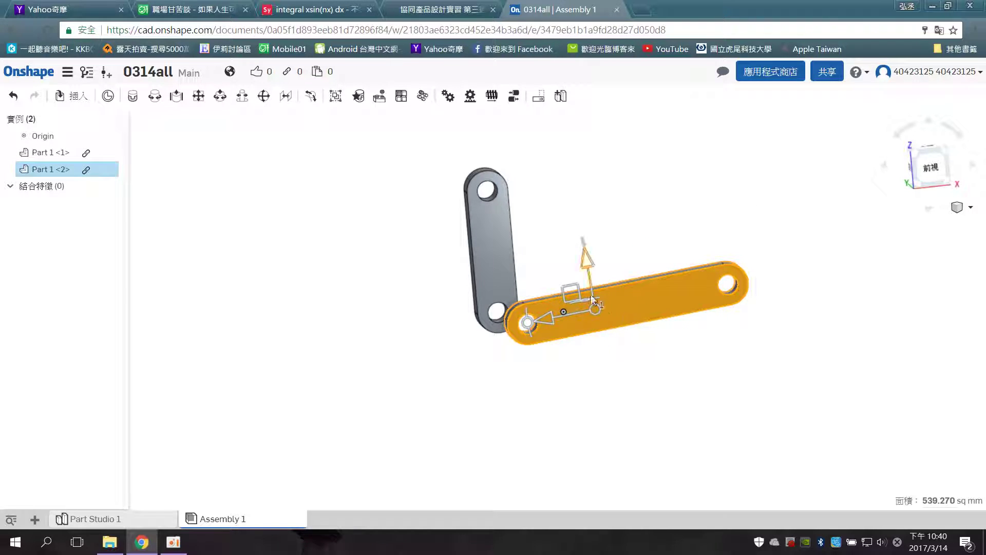
pyautogui.moveTo(595, 304); pyautogui.dragTo(584, 162)
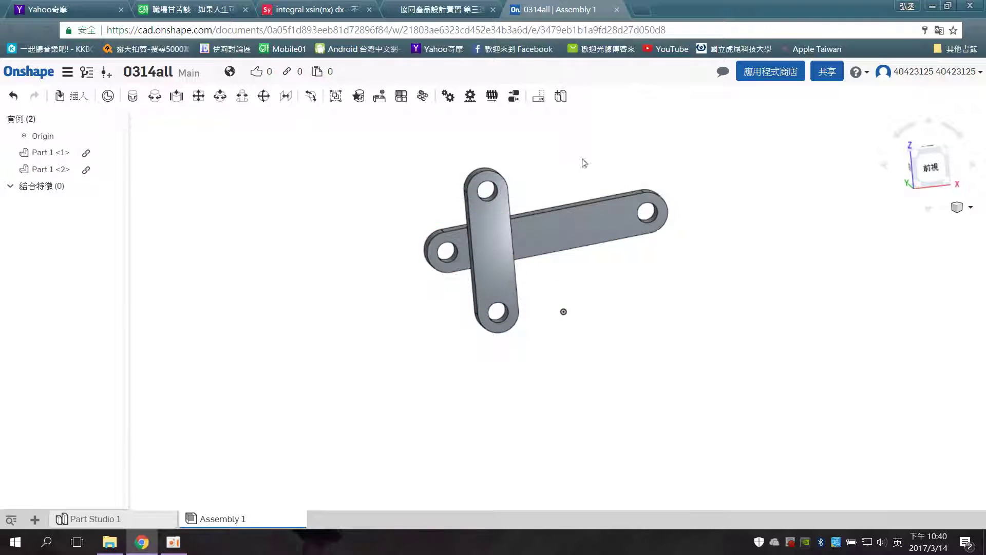
pyautogui.click(556, 218)
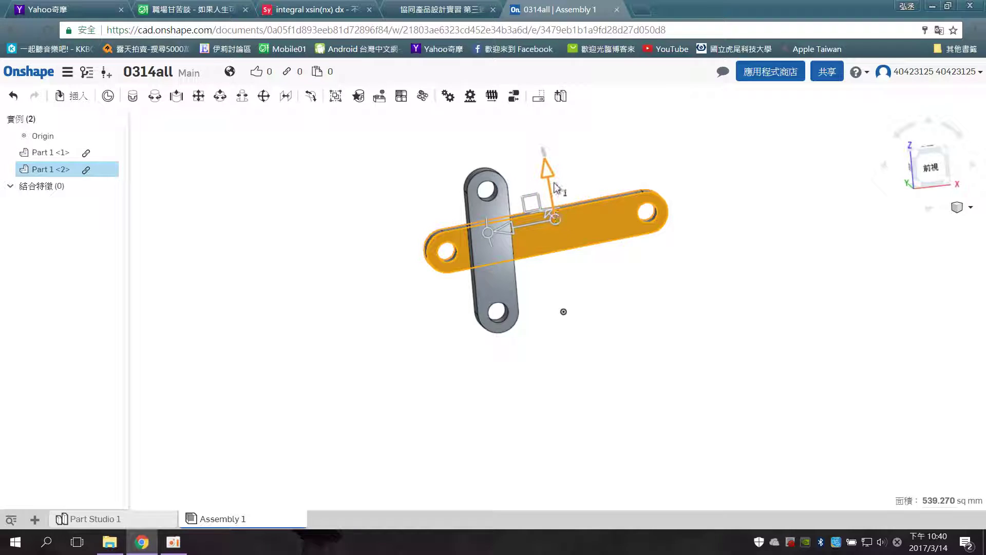
pyautogui.moveTo(588, 199); pyautogui.dragTo(615, 155)
pyautogui.moveTo(587, 236); pyautogui.dragTo(696, 183)
pyautogui.click(678, 231)
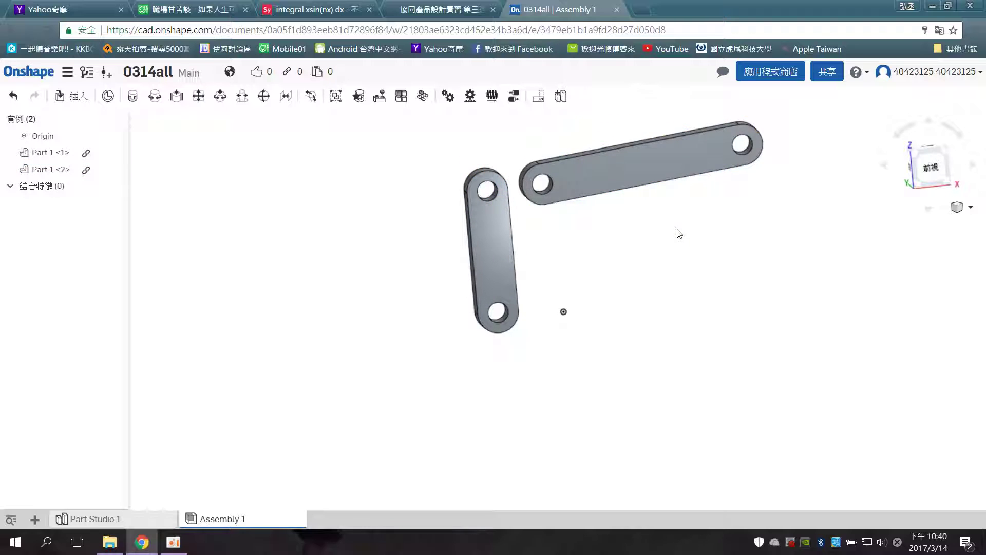
pyautogui.click(542, 189)
pyautogui.click(506, 236)
pyautogui.click(131, 96)
pyautogui.click(543, 186)
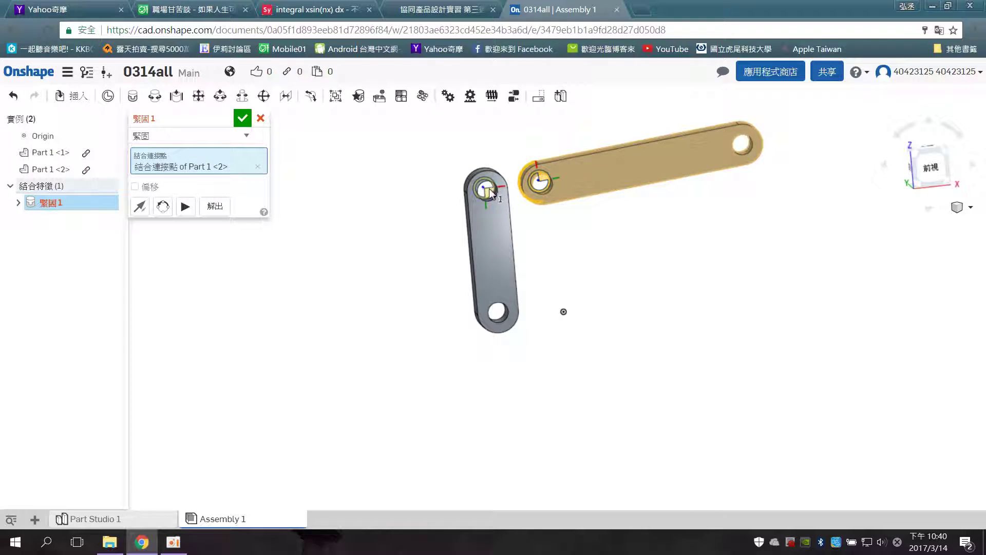
pyautogui.click(489, 189)
pyautogui.click(254, 118)
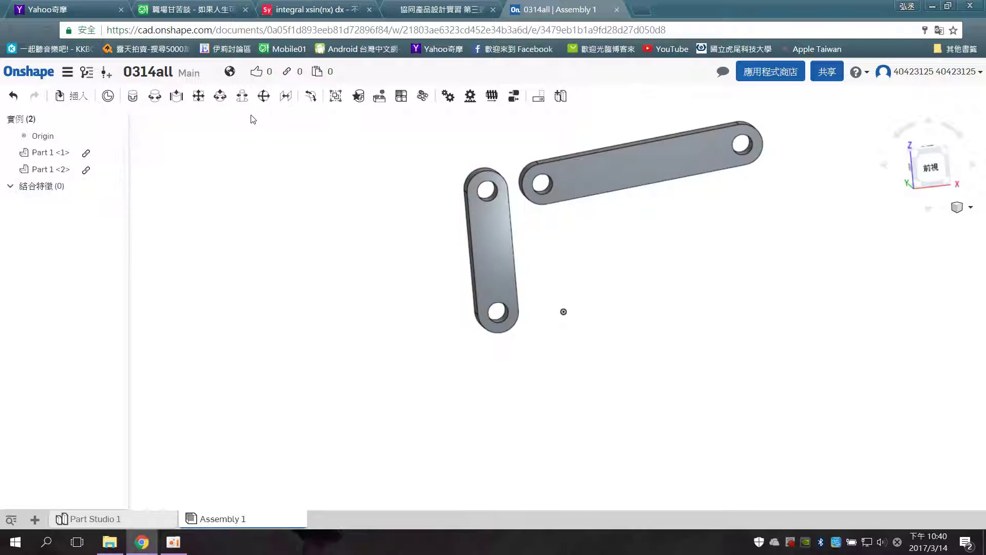
# Fasten the near hole of the nearly horizontal link to the short link's upper hole with a Fastened mate.
pyautogui.click(508, 228)
pyautogui.click(616, 174)
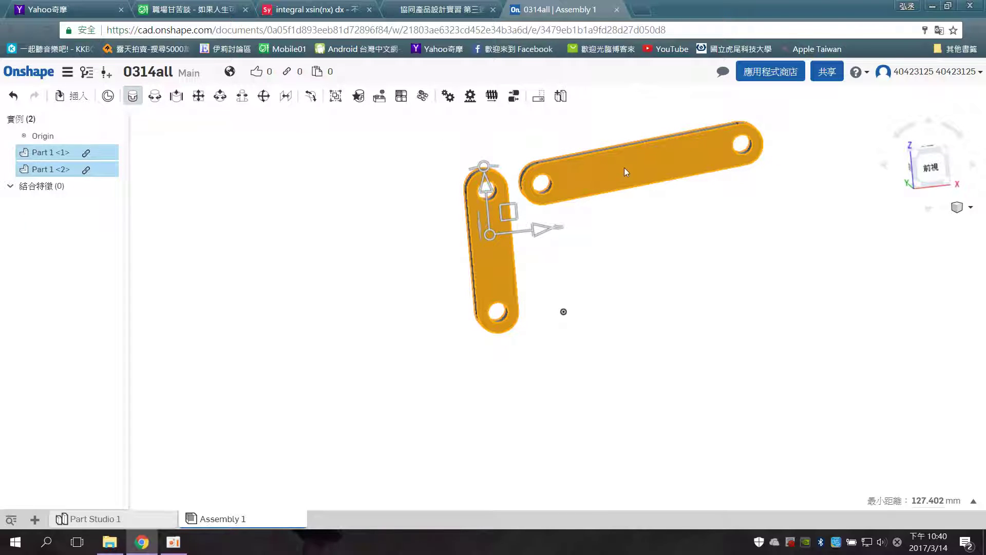
pyautogui.press('f')
pyautogui.click(542, 183)
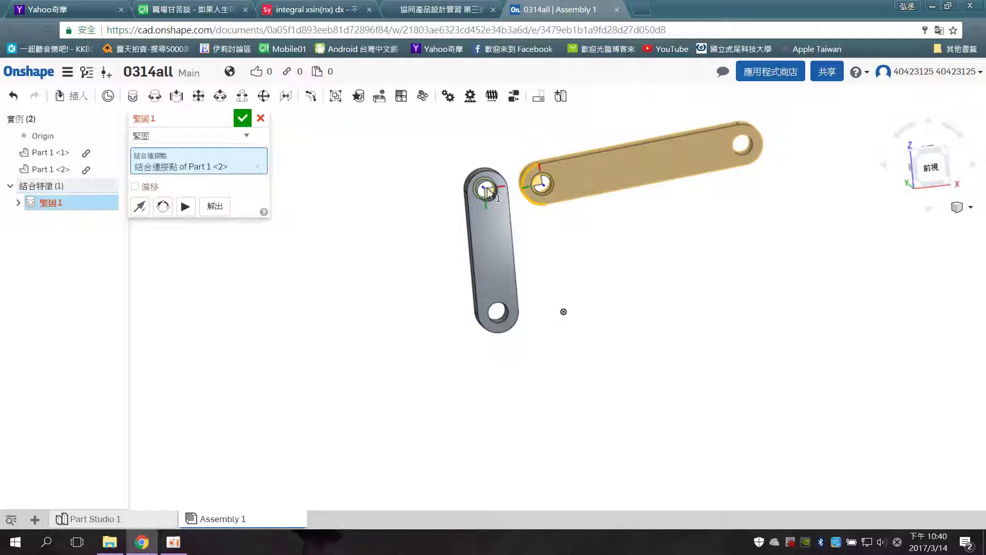
pyautogui.click(485, 189)
pyautogui.click(243, 119)
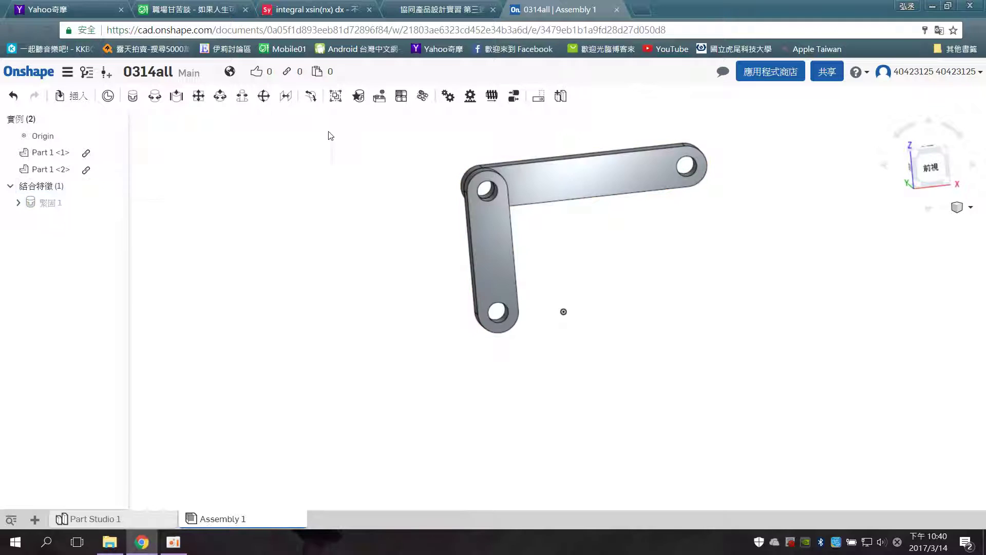
# Insert two copies of Part 1 from the document 0223-3 beside the free end of the nearly horizontal link.
pyautogui.click(77, 96)
pyautogui.click(272, 138)
pyautogui.click(168, 209)
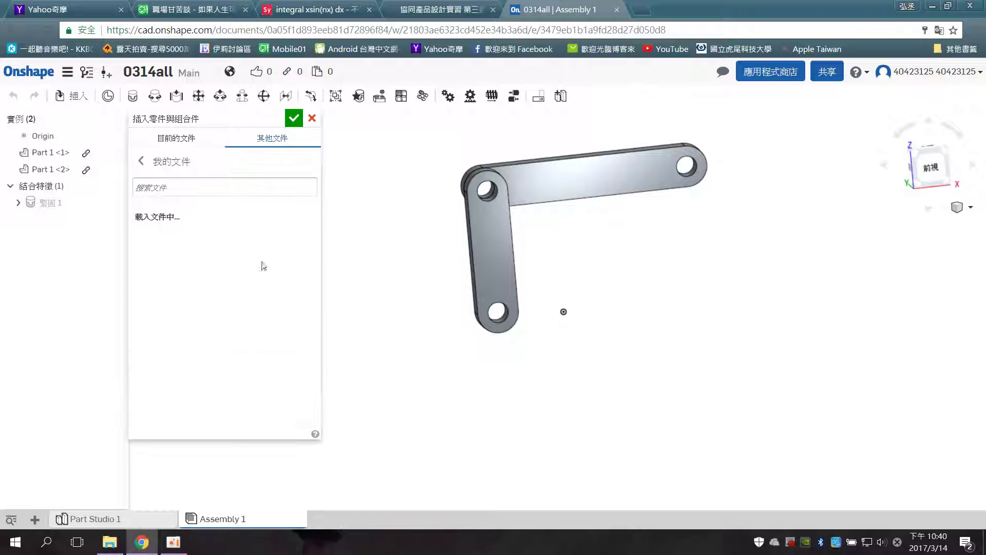
pyautogui.click(199, 352)
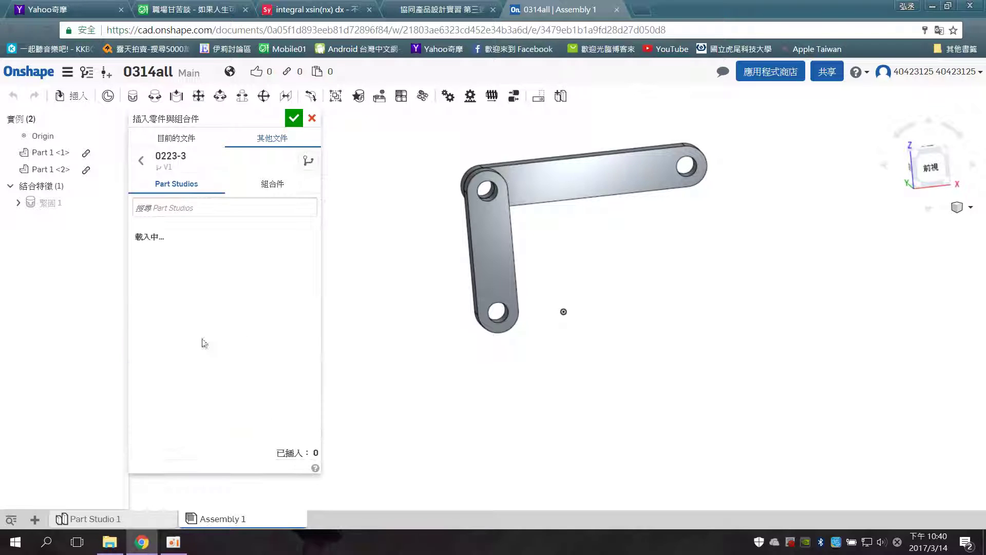
pyautogui.click(191, 297)
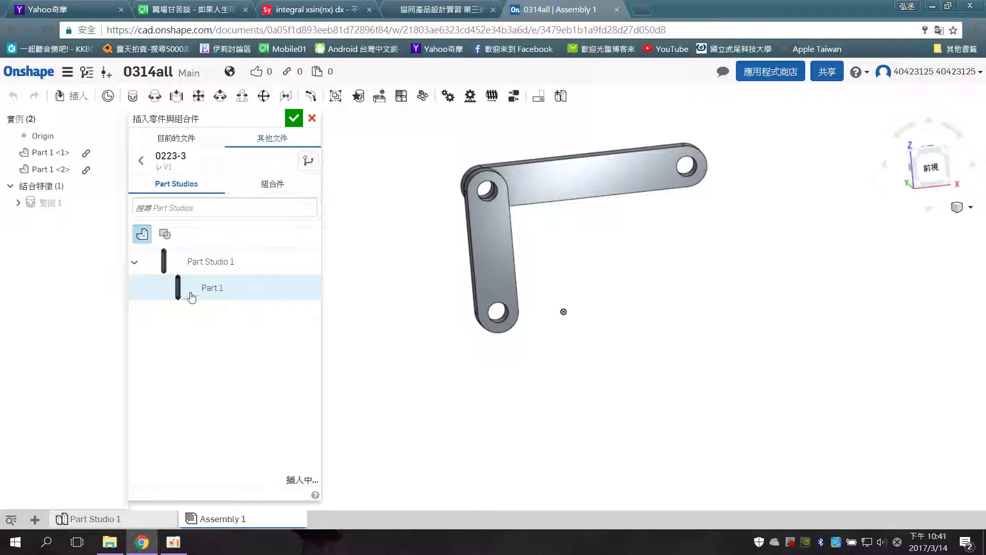
pyautogui.click(768, 295)
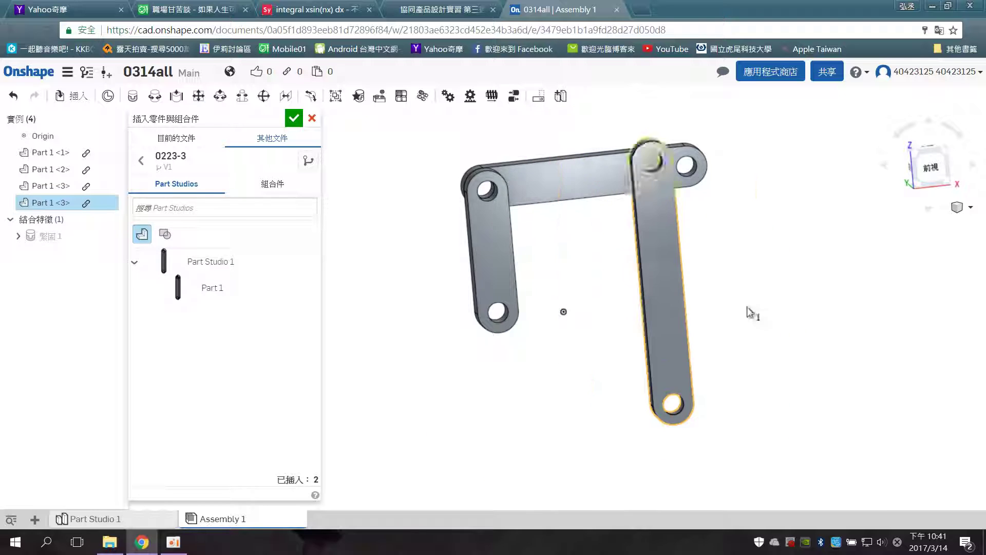
pyautogui.press('Escape')
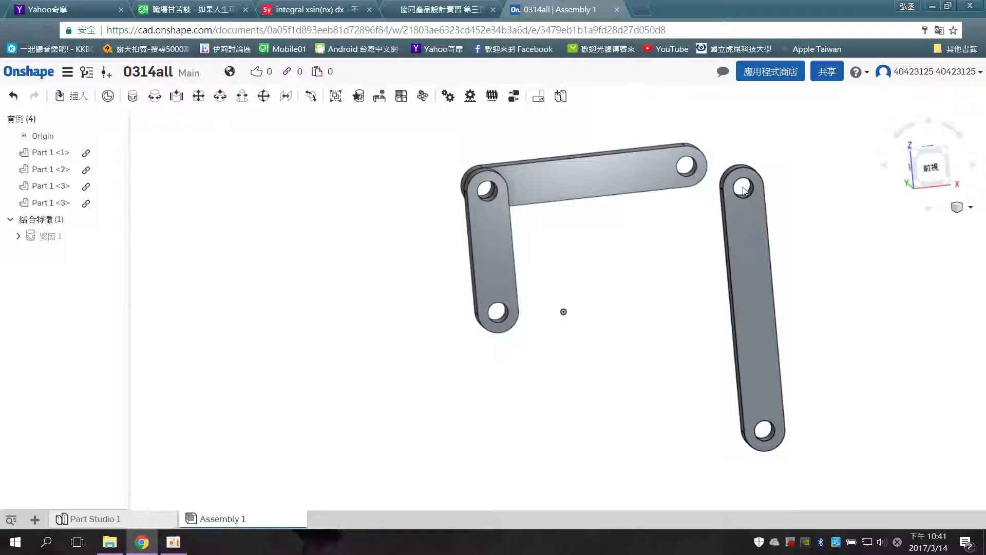
# Fasten the free hole of the nearly horizontal link to the upper hole of one newly inserted upright link.
pyautogui.click(648, 174)
pyautogui.click(766, 261)
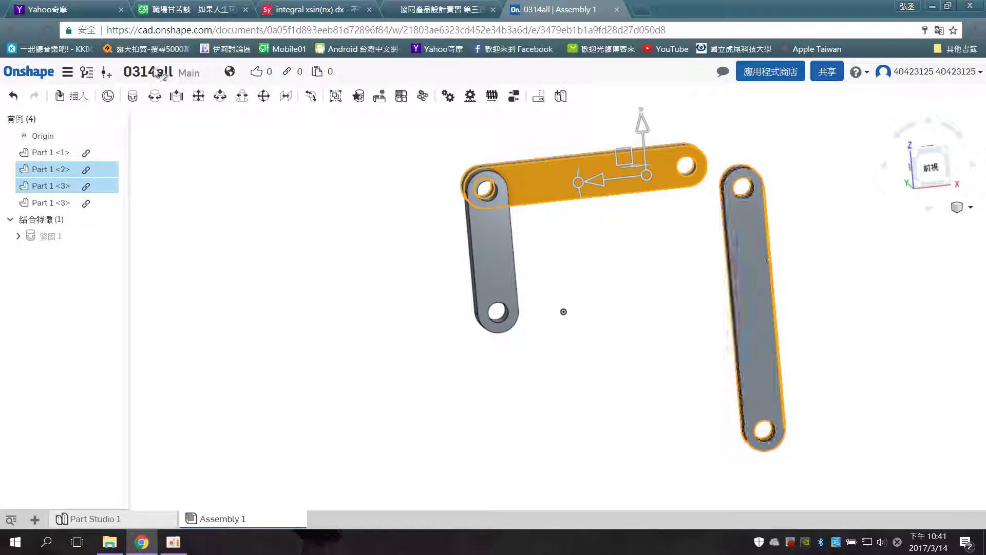
pyautogui.click(133, 96)
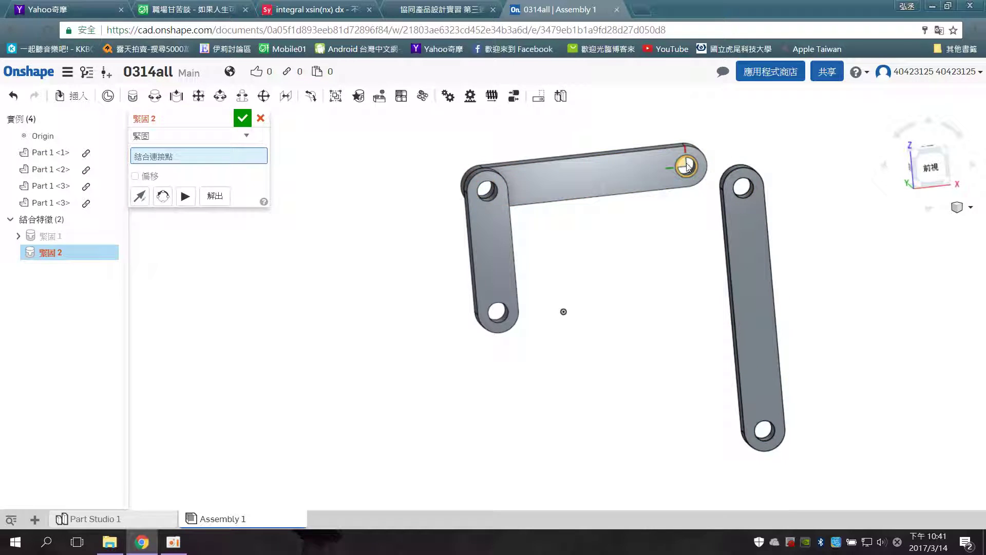
pyautogui.click(687, 165)
pyautogui.click(744, 188)
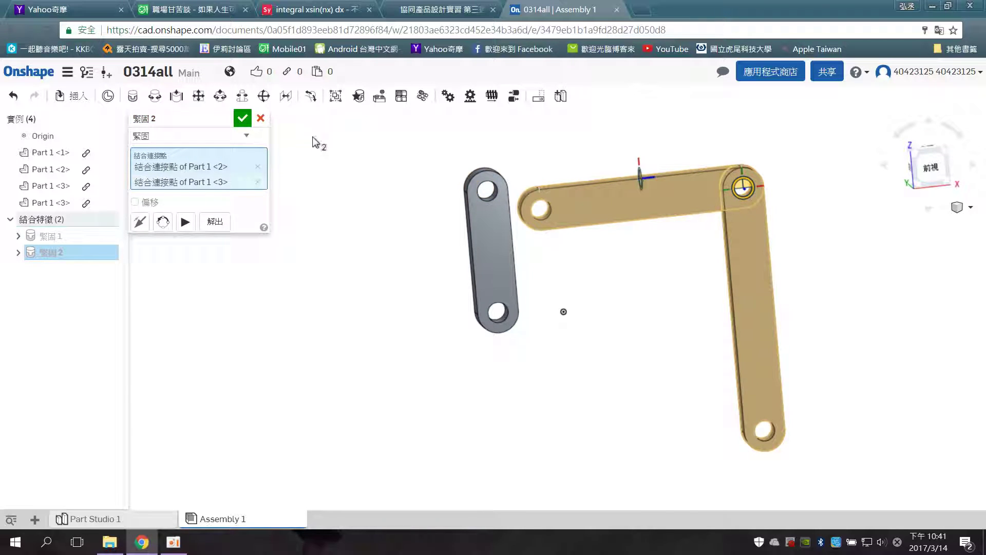
pyautogui.click(244, 119)
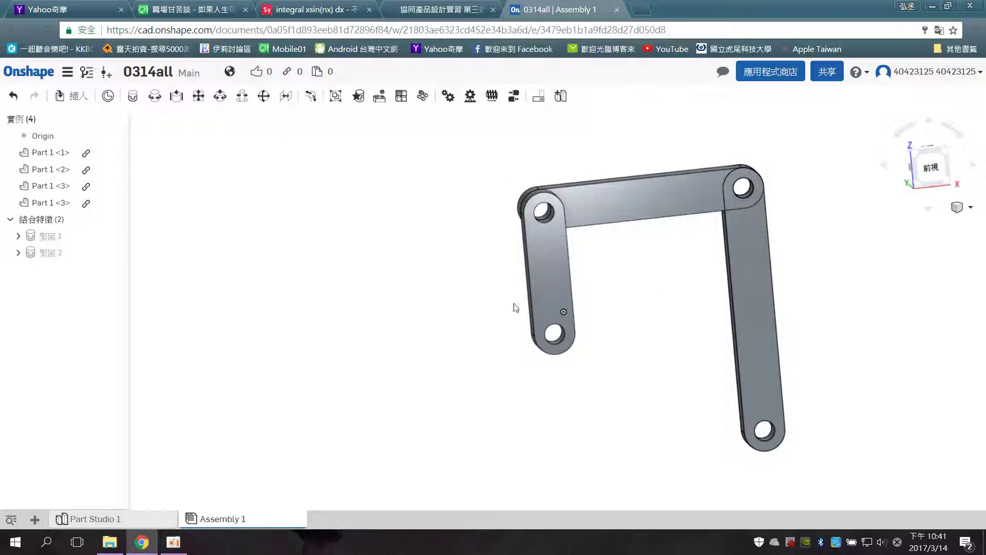
# Delete the spare copy of the longest upright link and move the three joined links next to the origin.
pyautogui.scroll(3, 600, 282)
pyautogui.scroll(-3, 599, 285)
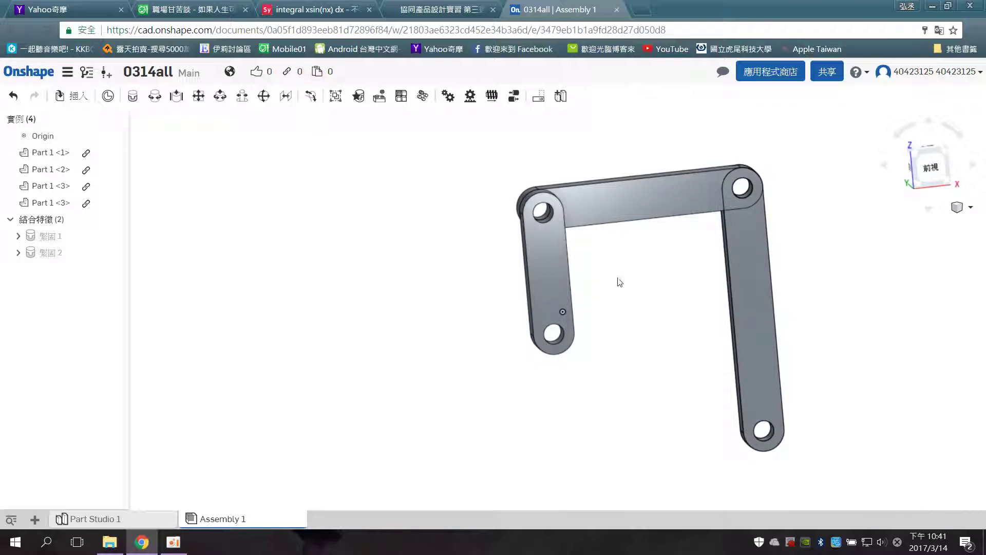
pyautogui.moveTo(757, 353); pyautogui.dragTo(627, 330)
pyautogui.click(747, 284)
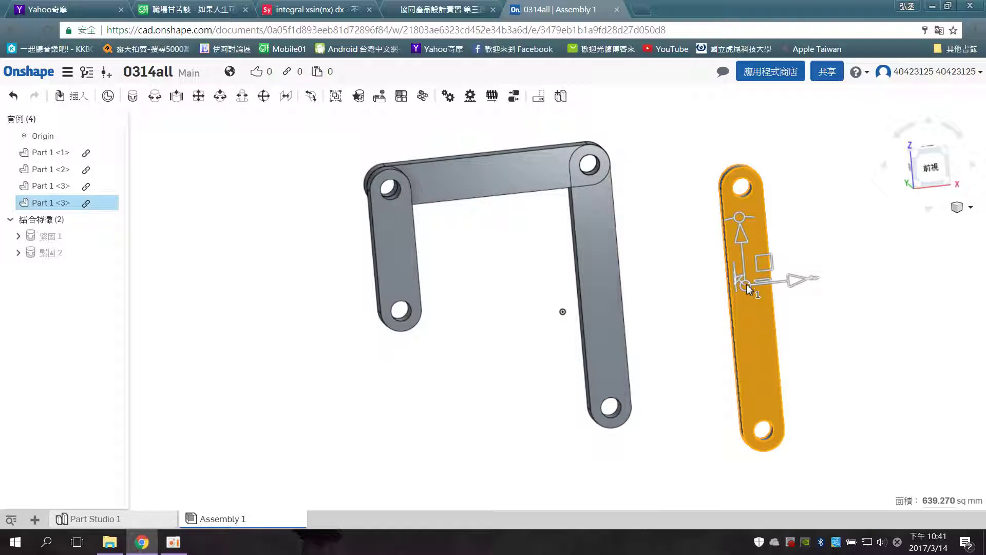
pyautogui.press('Delete')
pyautogui.moveTo(534, 194)
pyautogui.mouseDown()
pyautogui.moveTo(684, 297)
pyautogui.moveTo(701, 190)
pyautogui.mouseUp()
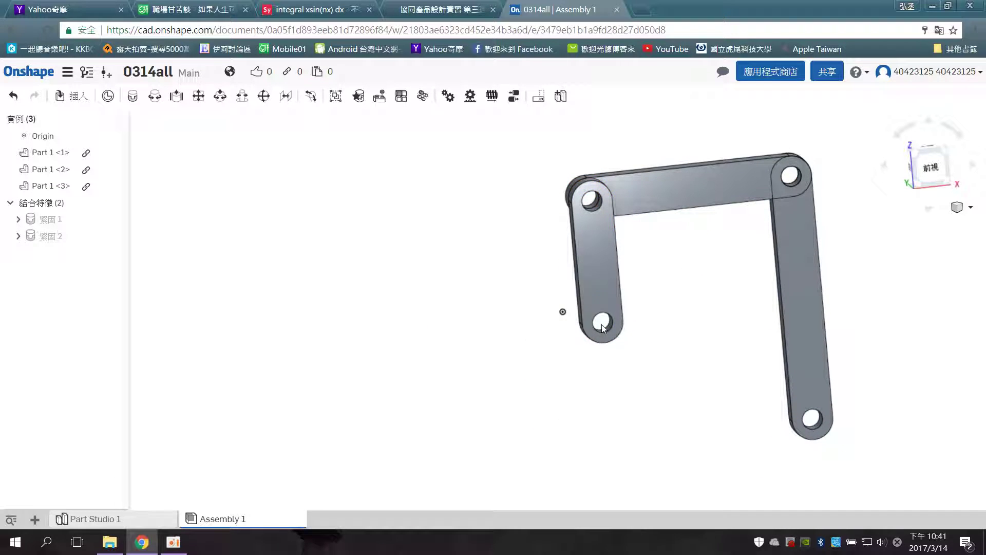
pyautogui.click(601, 288)
pyautogui.click(563, 312)
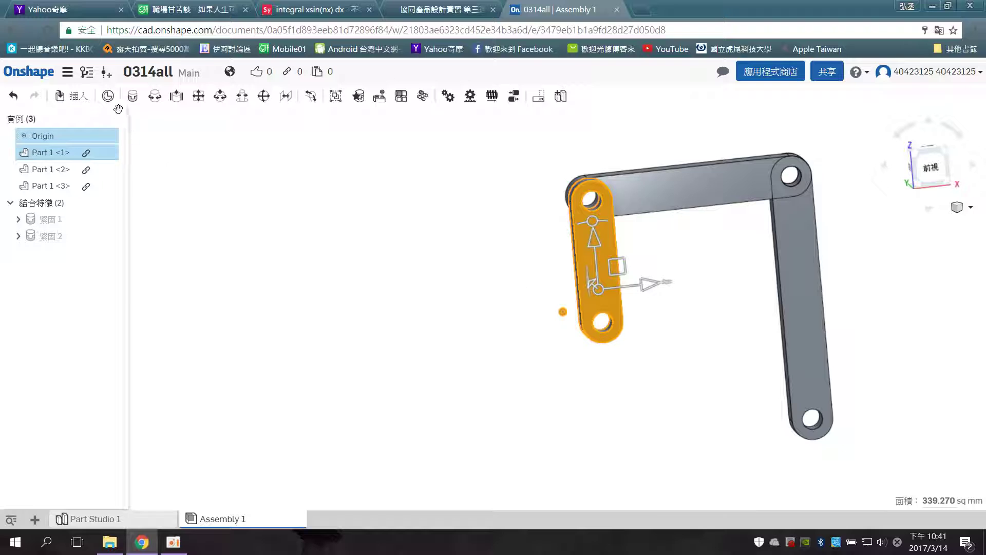
pyautogui.click(133, 96)
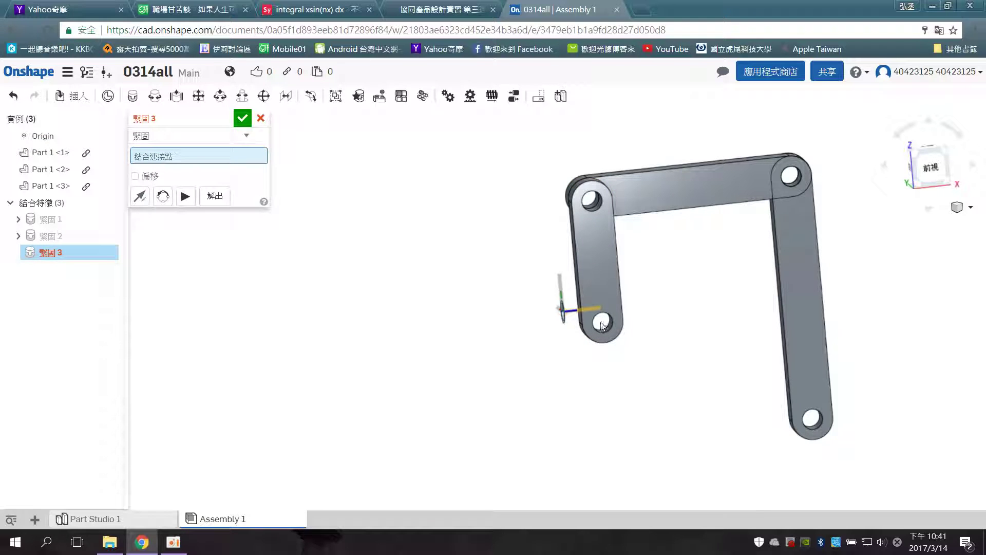
pyautogui.click(563, 314)
pyautogui.press('Escape')
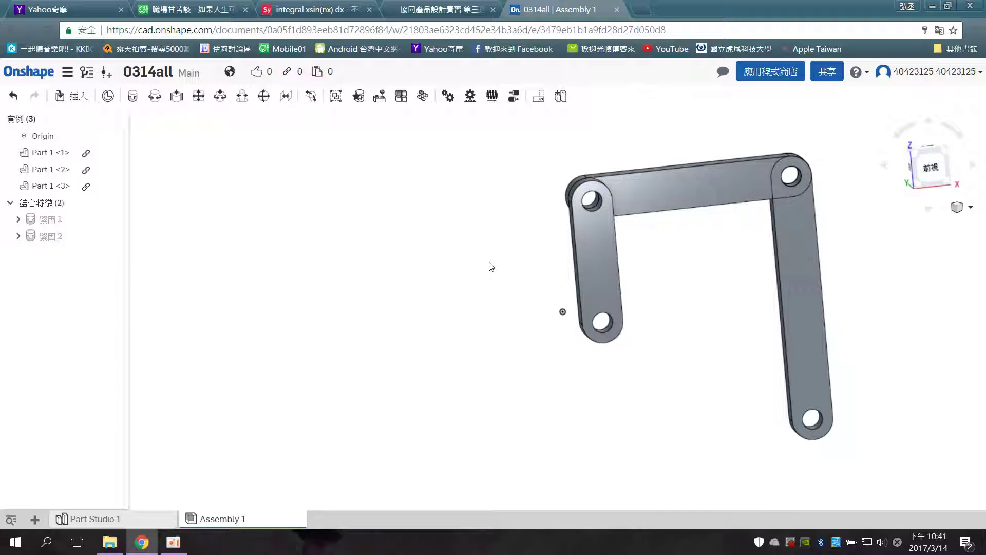
# Fasten the lower hole of the short link to the assembly origin with a Fastened mate.
pyautogui.click(584, 243)
pyautogui.click(563, 311)
pyautogui.click(132, 96)
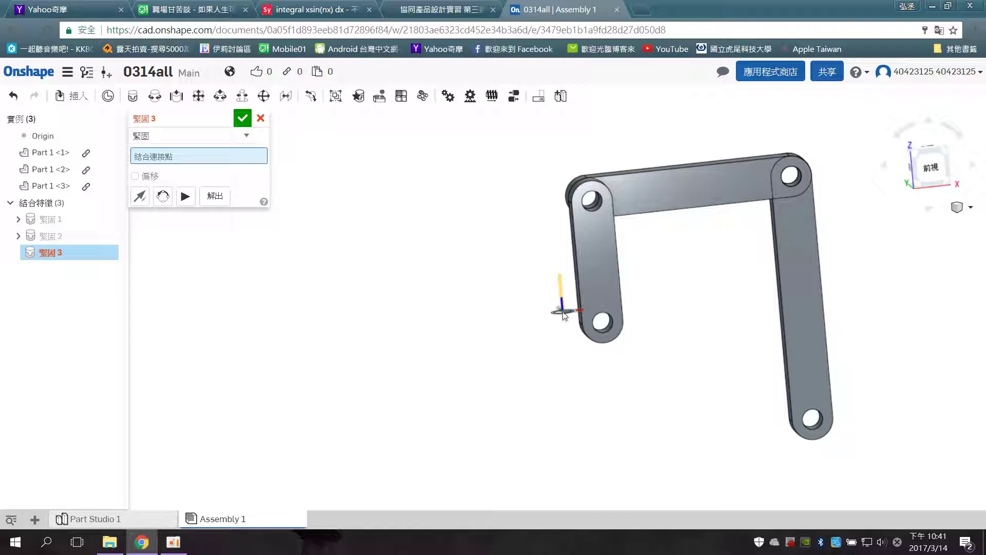
pyautogui.moveTo(559, 283)
pyautogui.mouseDown(button='right')
pyautogui.moveTo(534, 323)
pyautogui.moveTo(559, 291)
pyautogui.mouseUp(button='right')
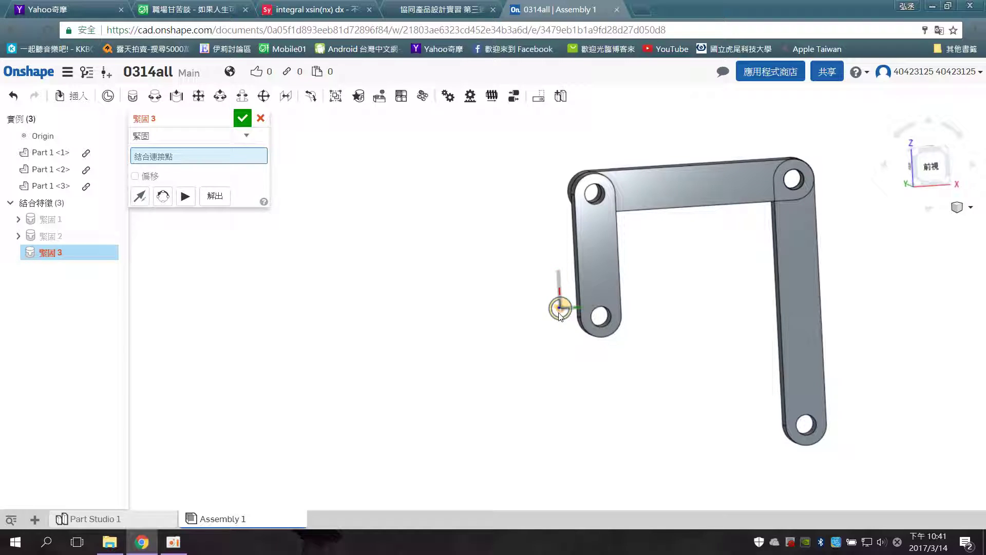
pyautogui.click(560, 313)
pyautogui.click(600, 315)
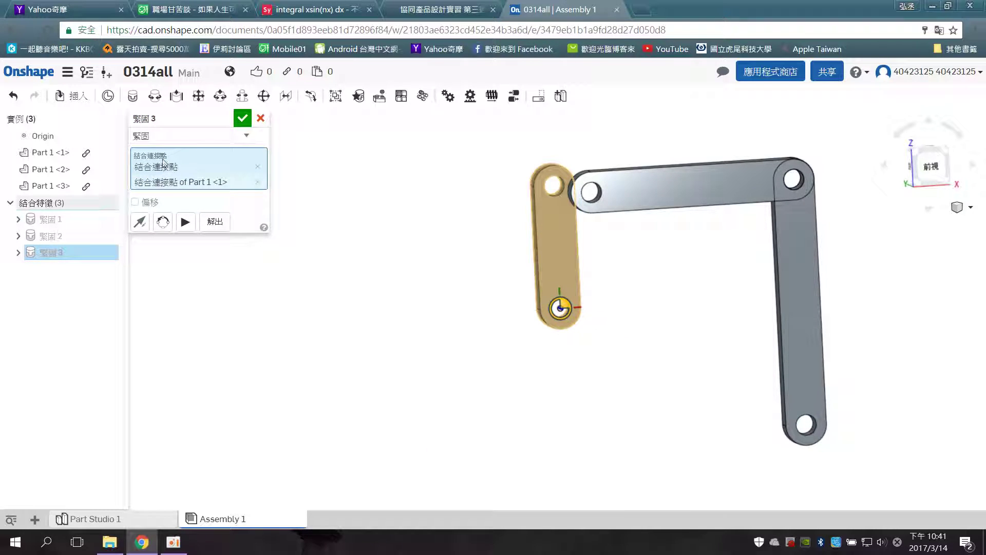
pyautogui.click(242, 118)
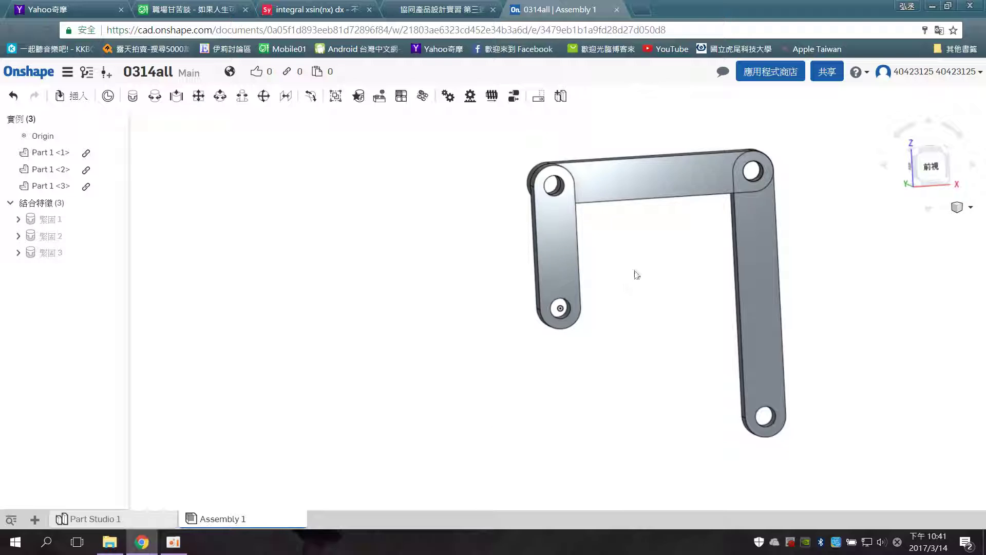
pyautogui.moveTo(597, 261); pyautogui.dragTo(666, 261, button='right')
pyautogui.click(173, 543)
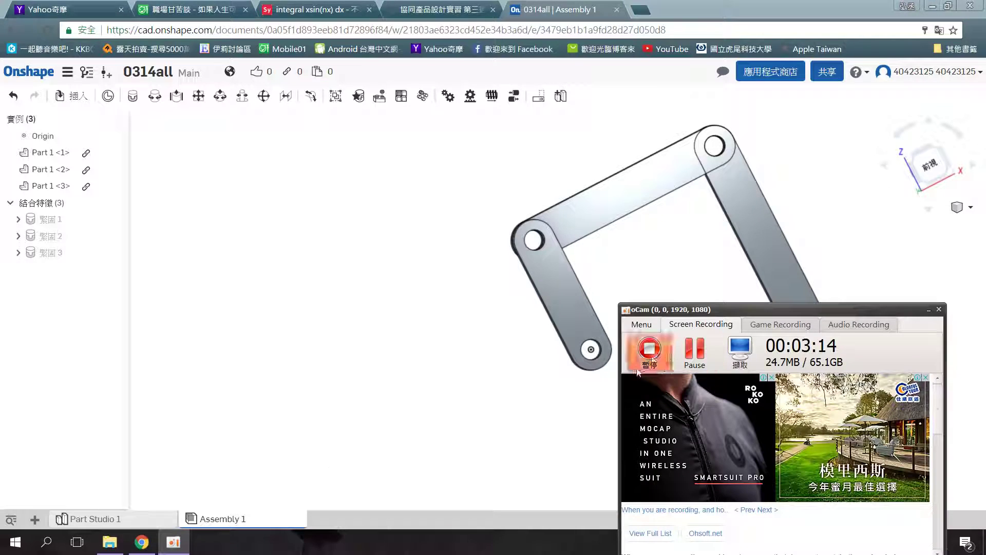